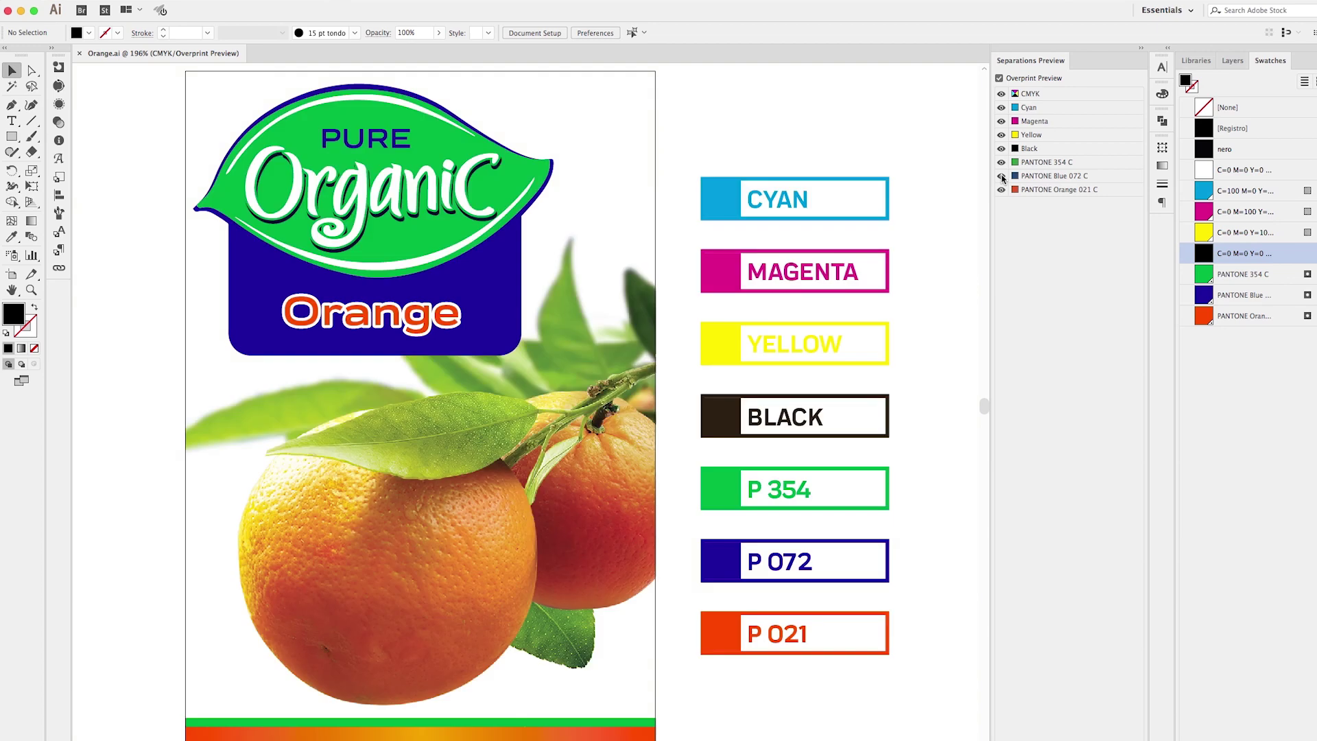
Preview the label's separations by hiding and restoring the CMYK plates and the PANTONE 354, Blue 072 and Orange 021 plates.
alt+click(1001, 191)
alt+click(1001, 191)
click(1001, 95)
click(1001, 94)
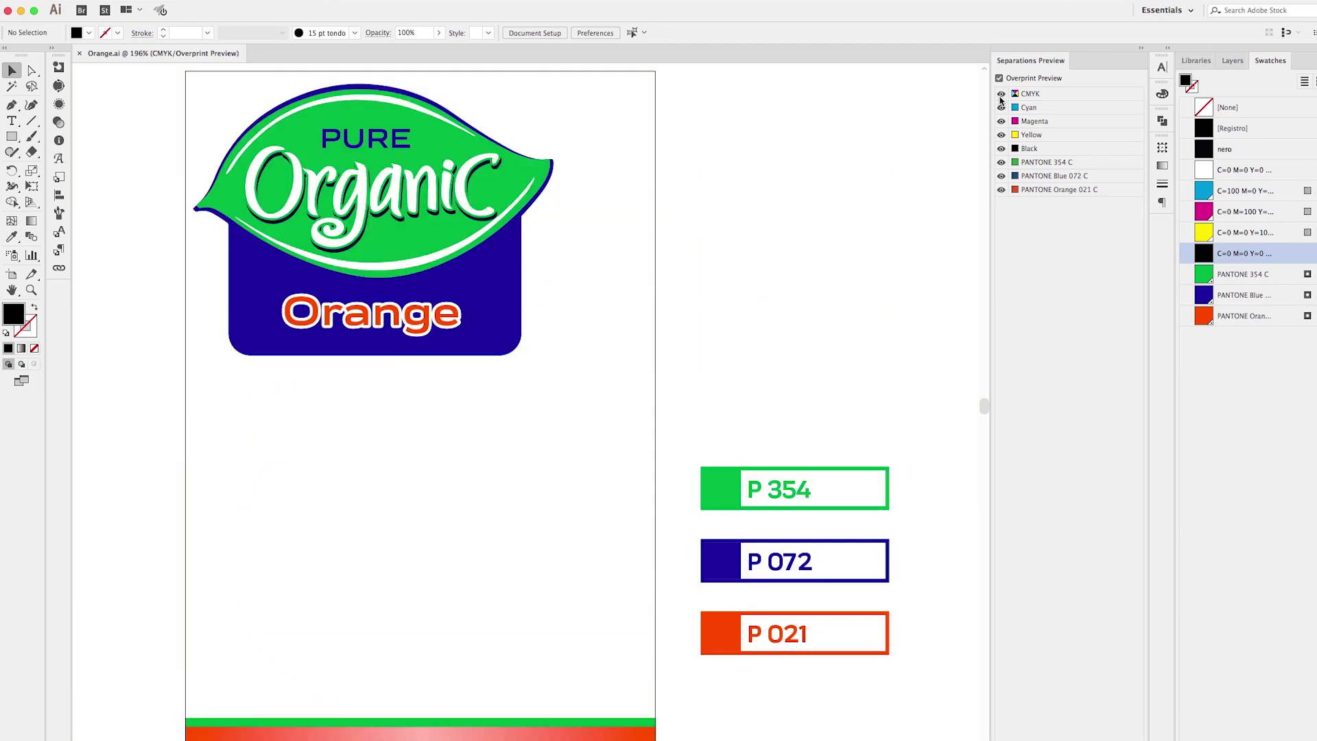
click(1001, 190)
click(1001, 176)
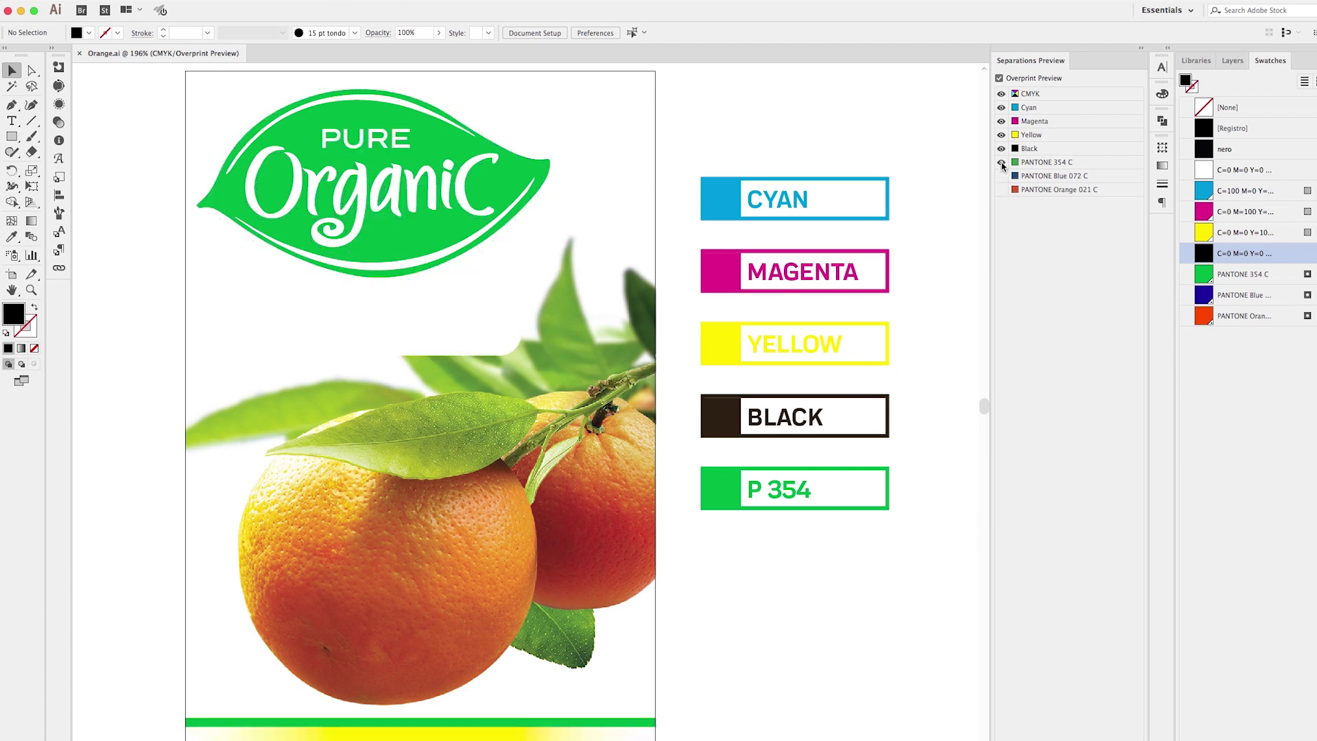
click(1002, 163)
click(1001, 163)
click(1001, 176)
click(1001, 190)
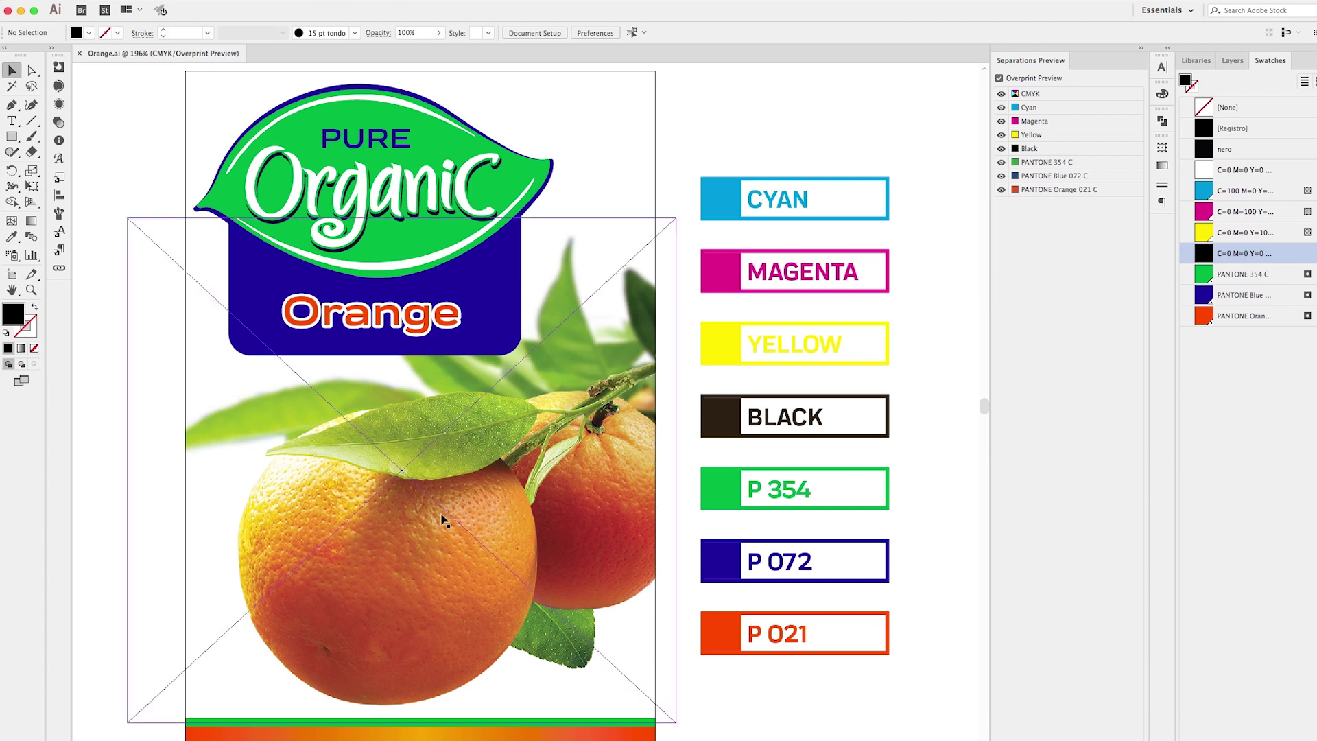
Open the linked Orange.psd image in Photoshop for editing and duplicate the document.
click(59, 268)
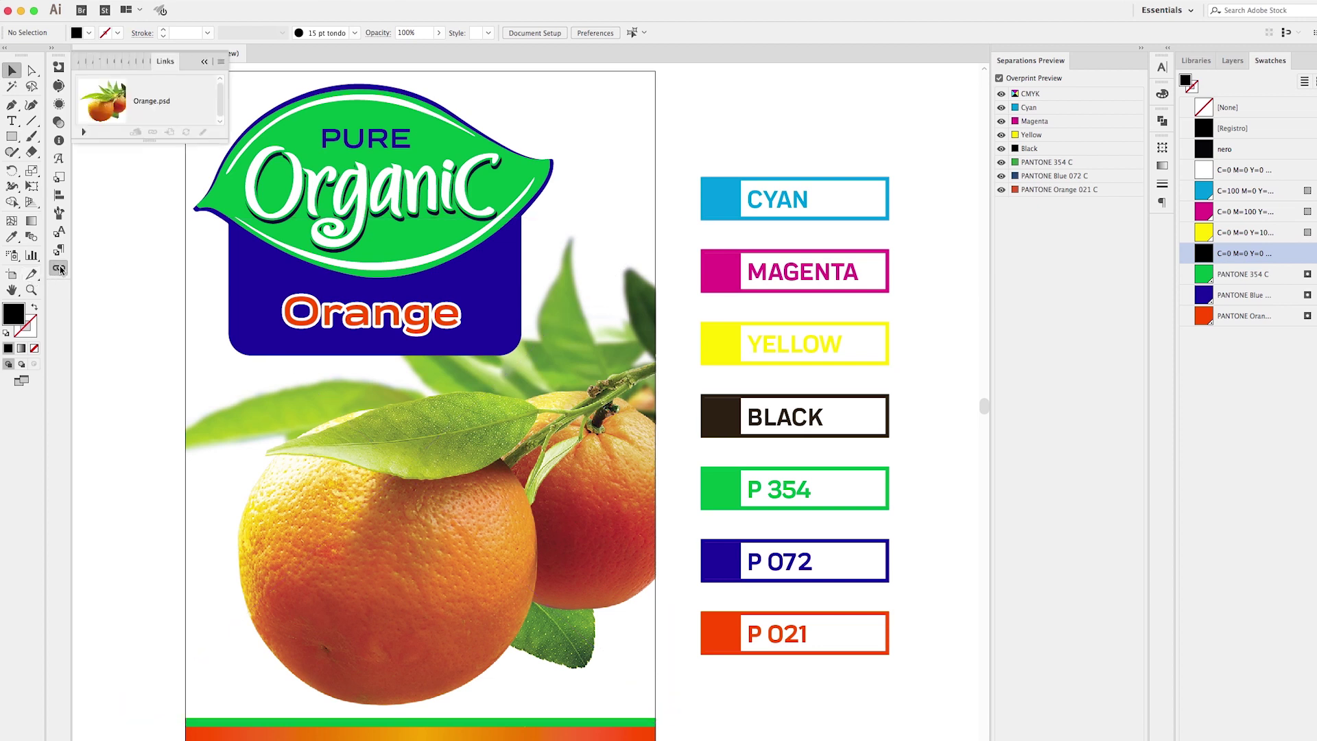
click(192, 99)
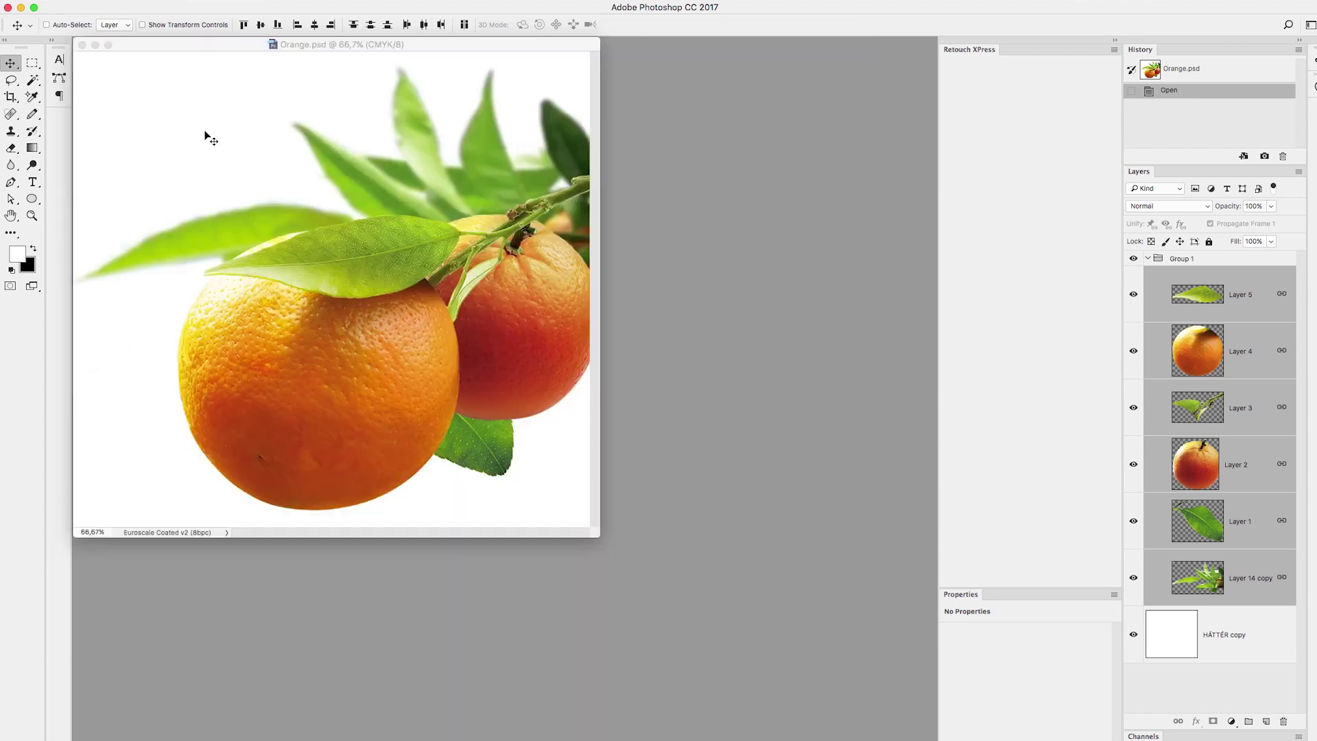
right_click(535, 48)
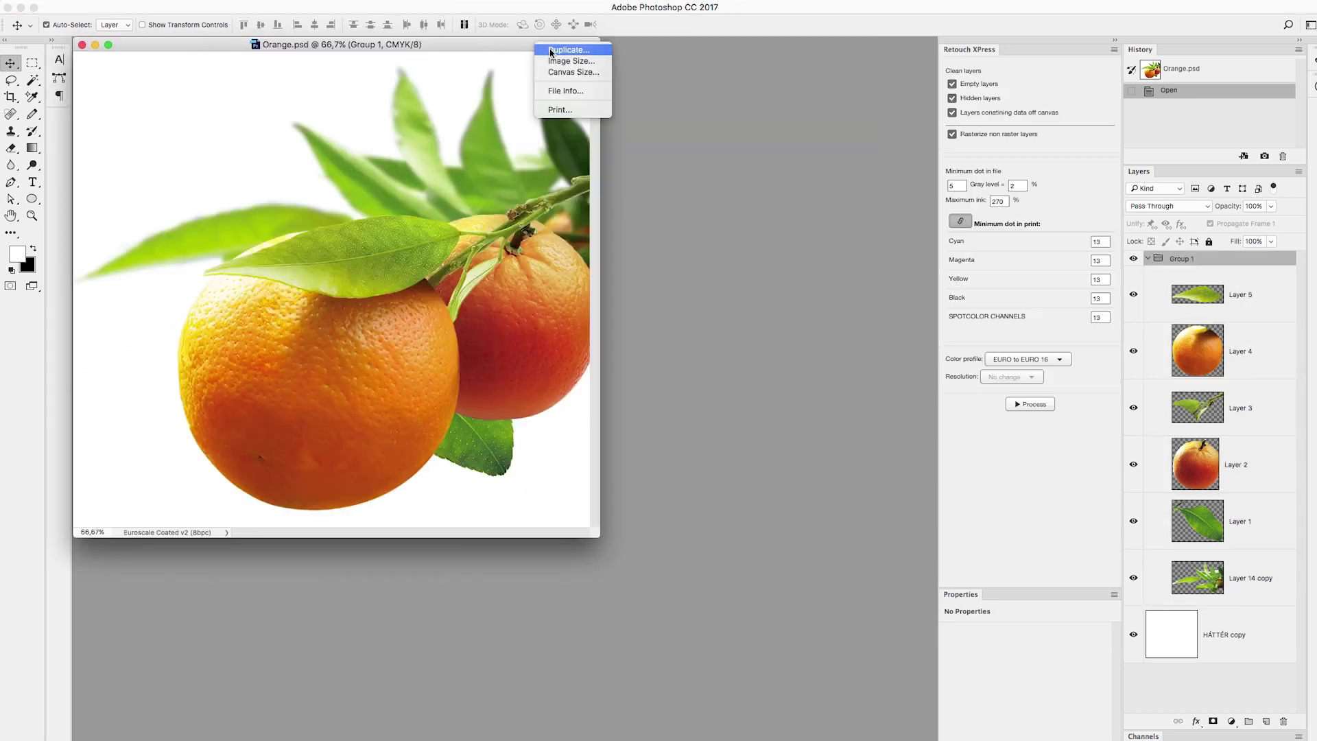
click(550, 51)
key(Return)
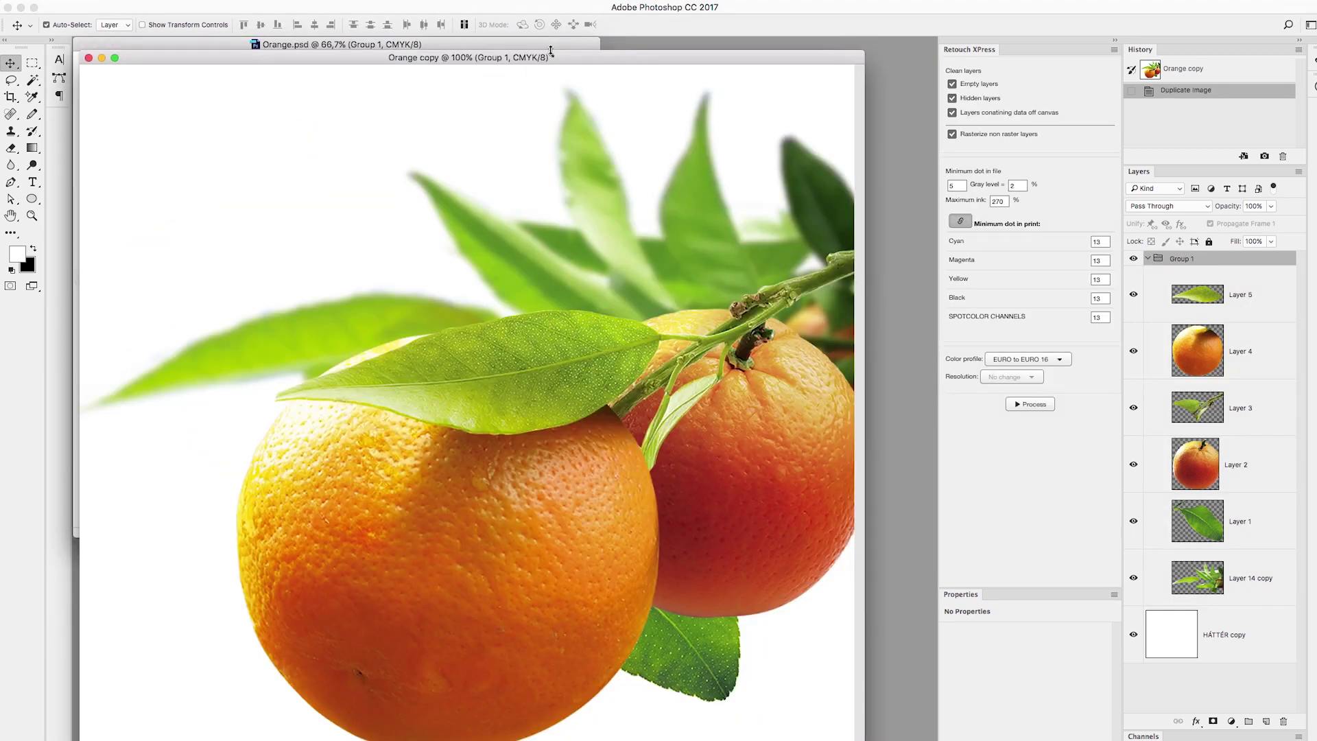
Tile the original Orange.psd and its copy side by side, with both zoomed to 66.7%.
click(410, 0)
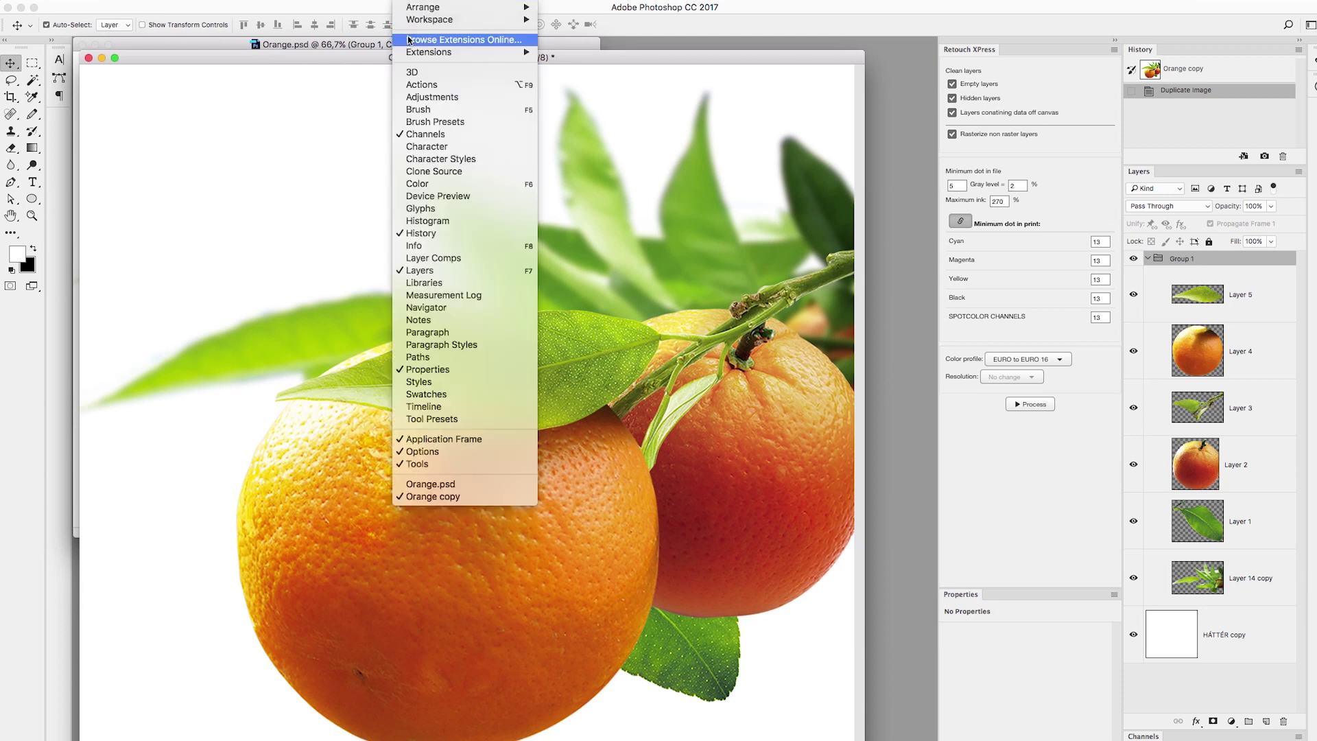
mouse_move(466, 7)
click(623, 47)
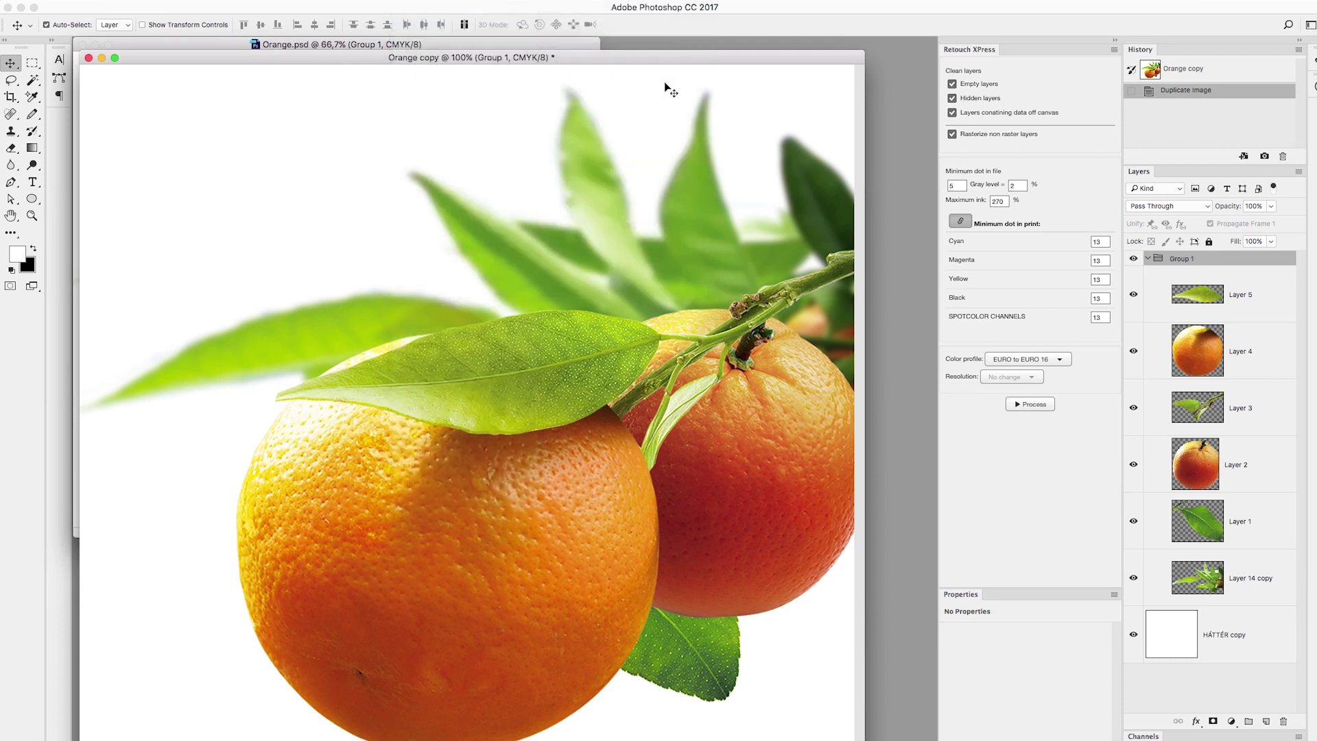
drag(760, 415, 717, 433)
alt+shift+click(717, 433)
shift+click(749, 439)
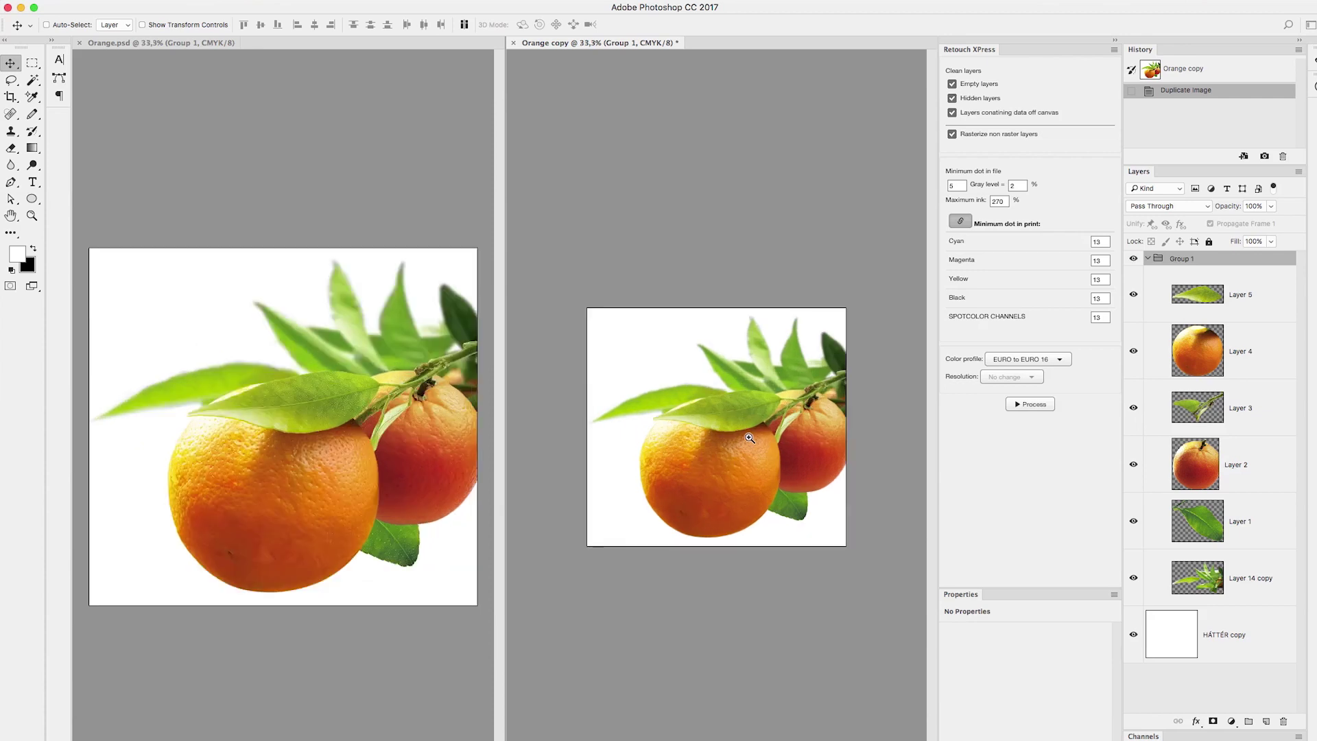
shift+click(749, 439)
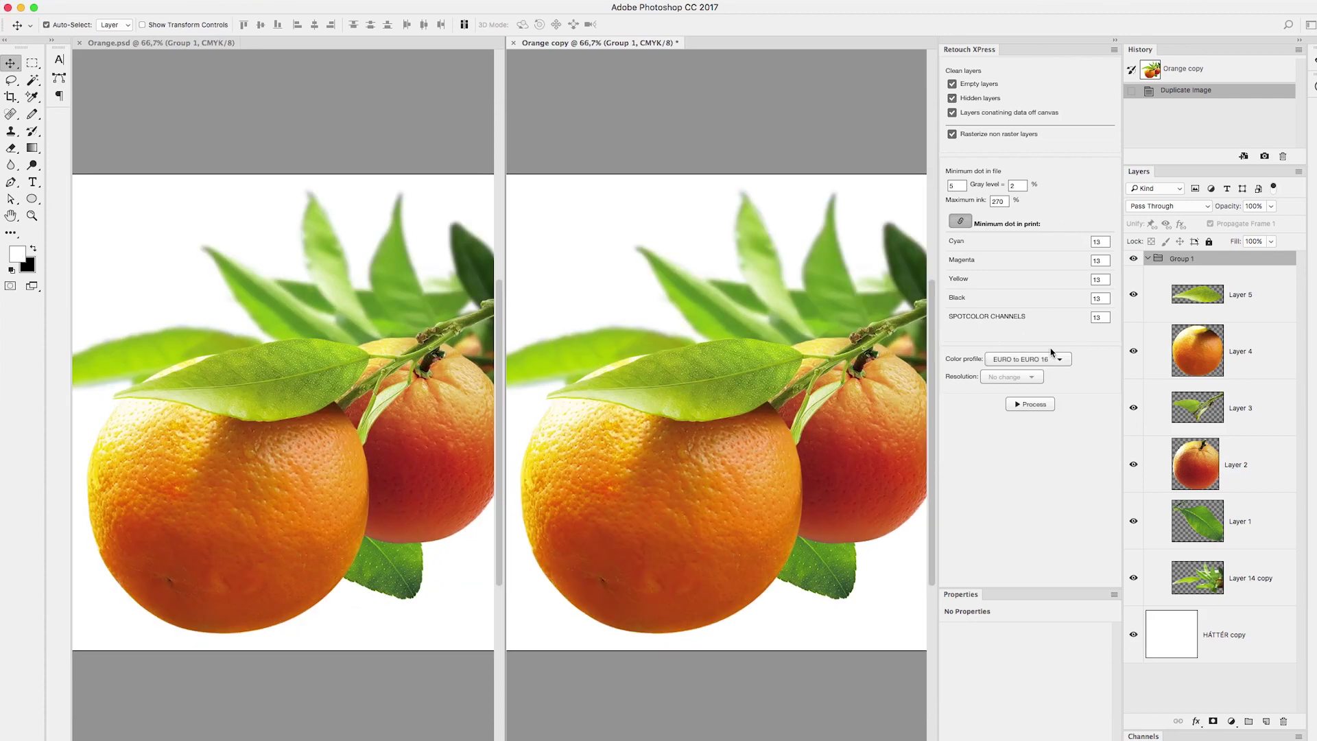
Run the Retouch XPress preparation on the image copy with the EURO to EURO 16 profile and turn off print simulation.
click(1045, 405)
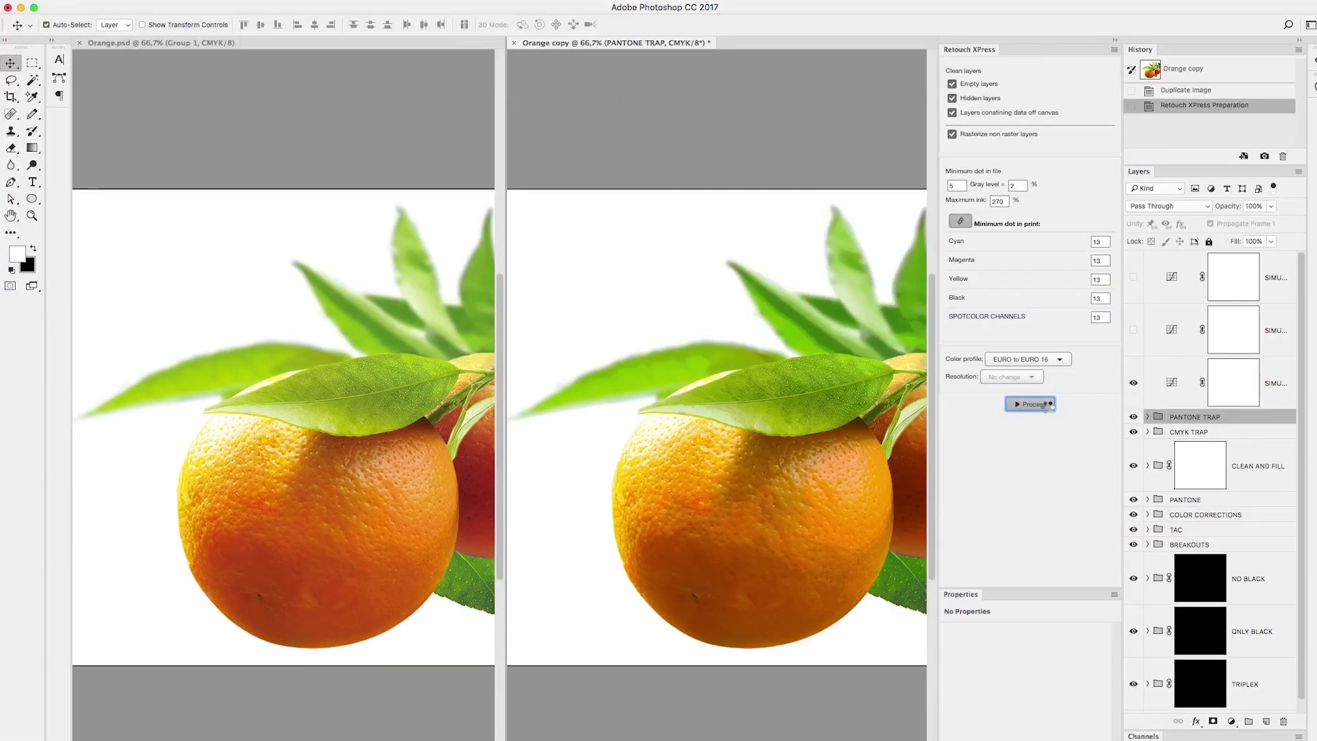
drag(757, 433, 694, 405)
scroll(694, 405, down, 1)
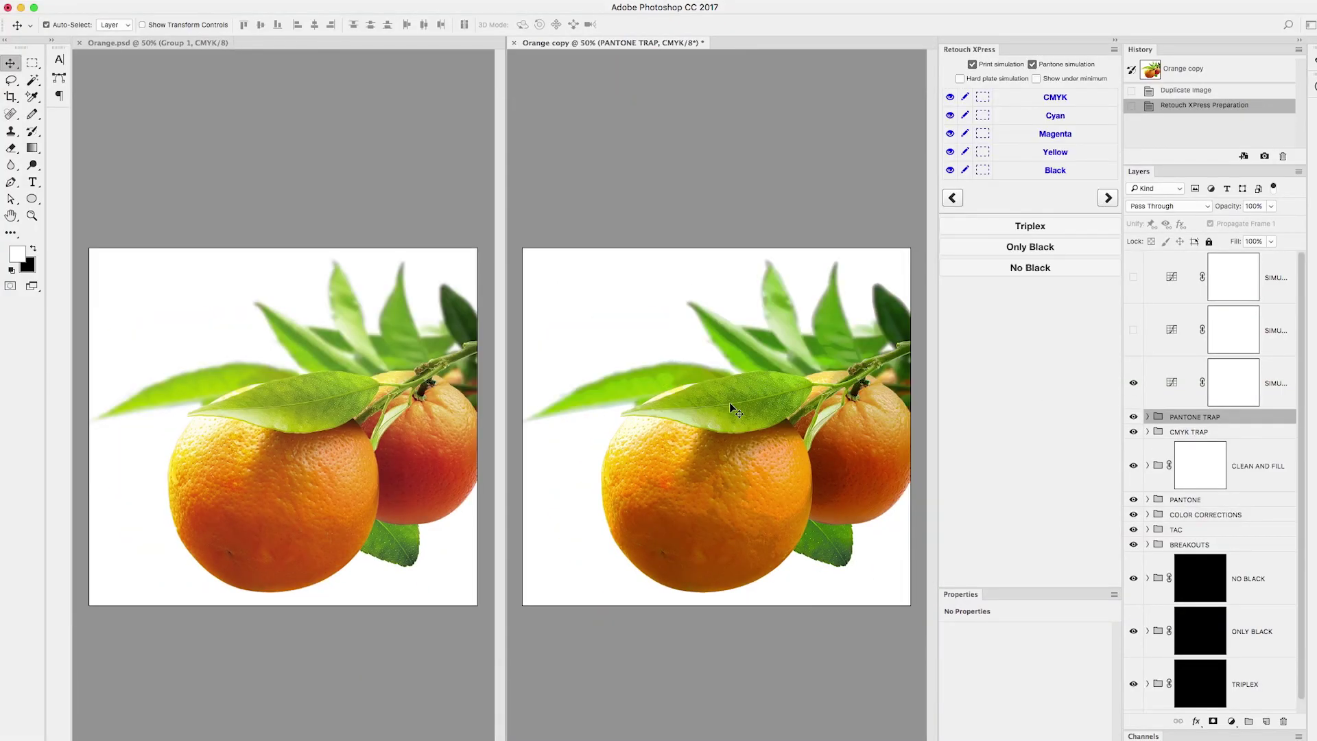
click(973, 65)
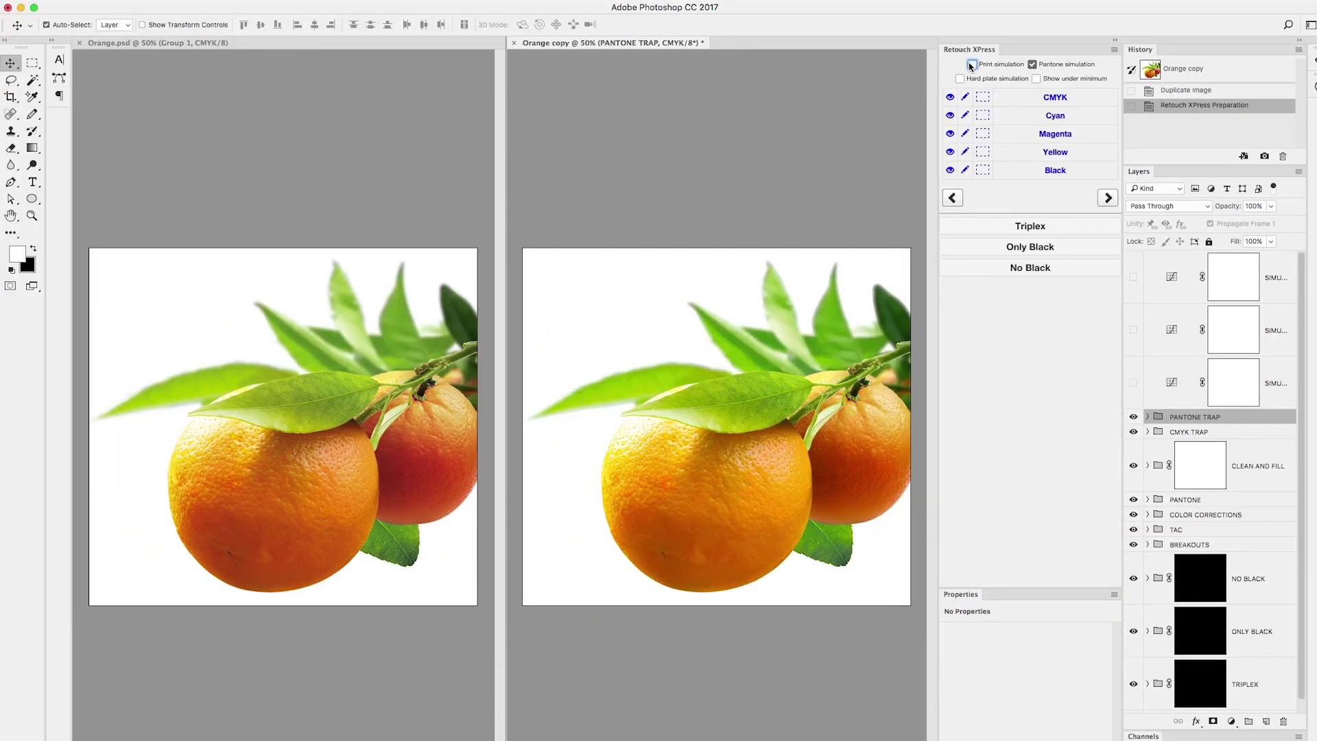
Go to the Pantone stage and create a PANTONE 354 C spot channel from the selection of the leaves.
click(1113, 198)
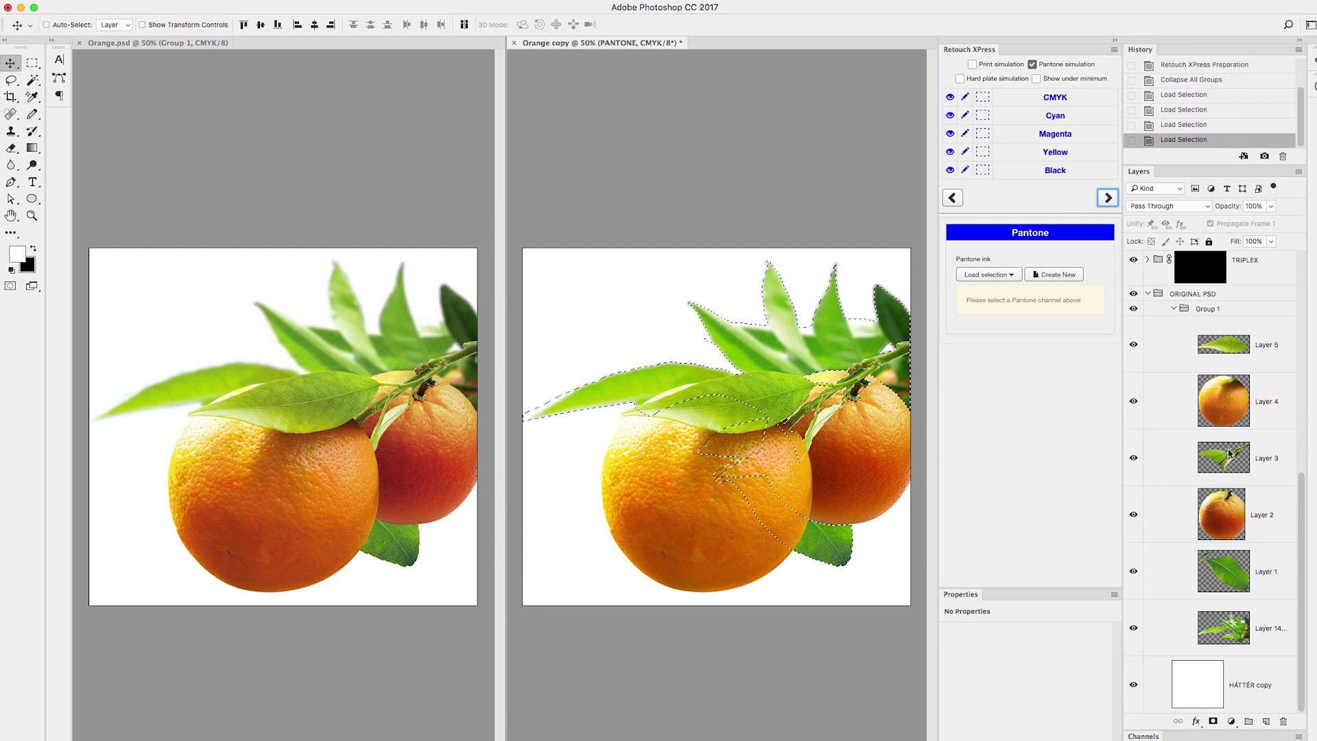
click(1056, 274)
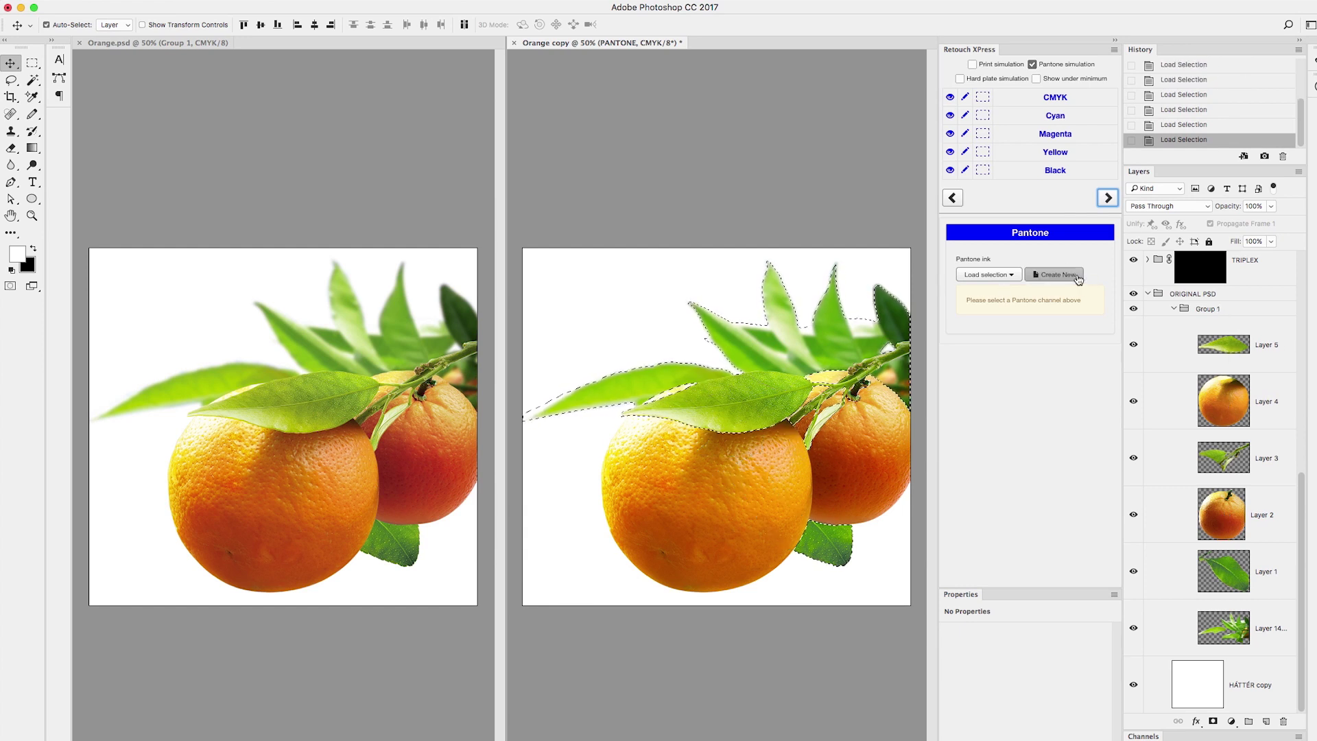
click(851, 147)
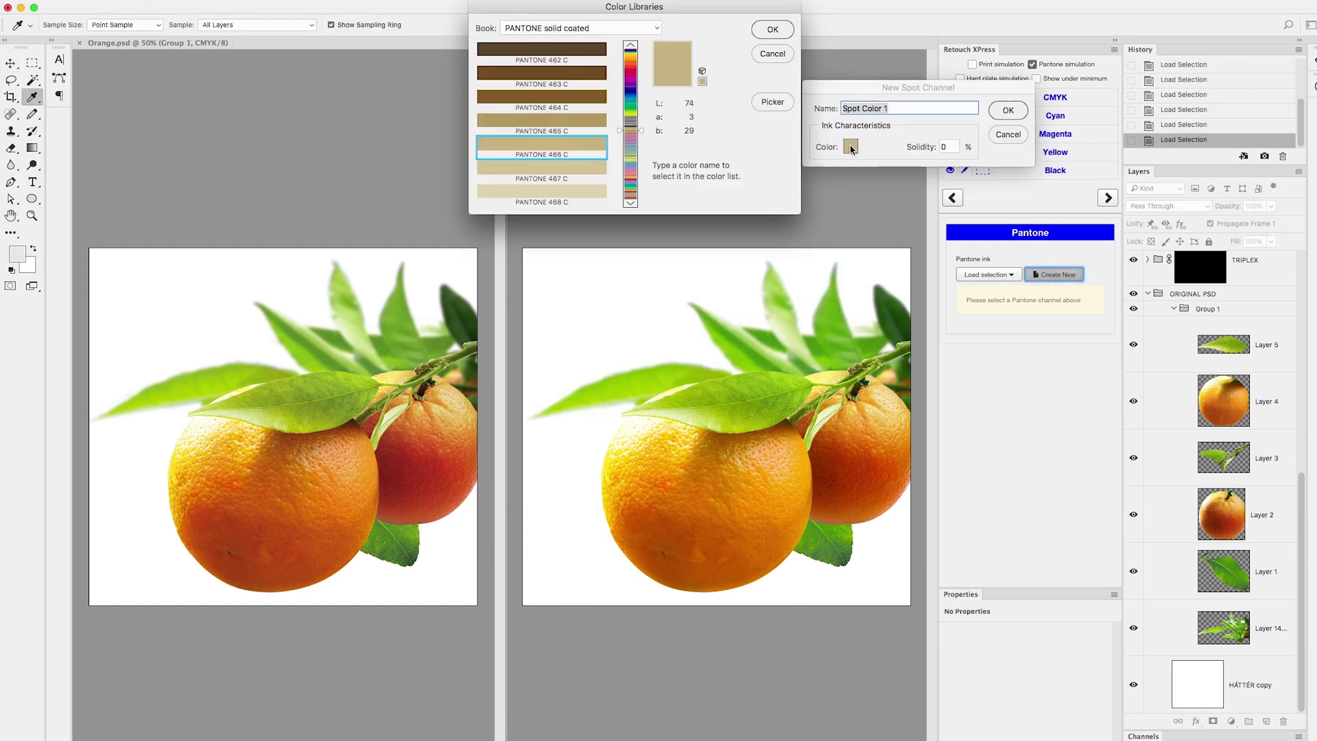
text(354 C)
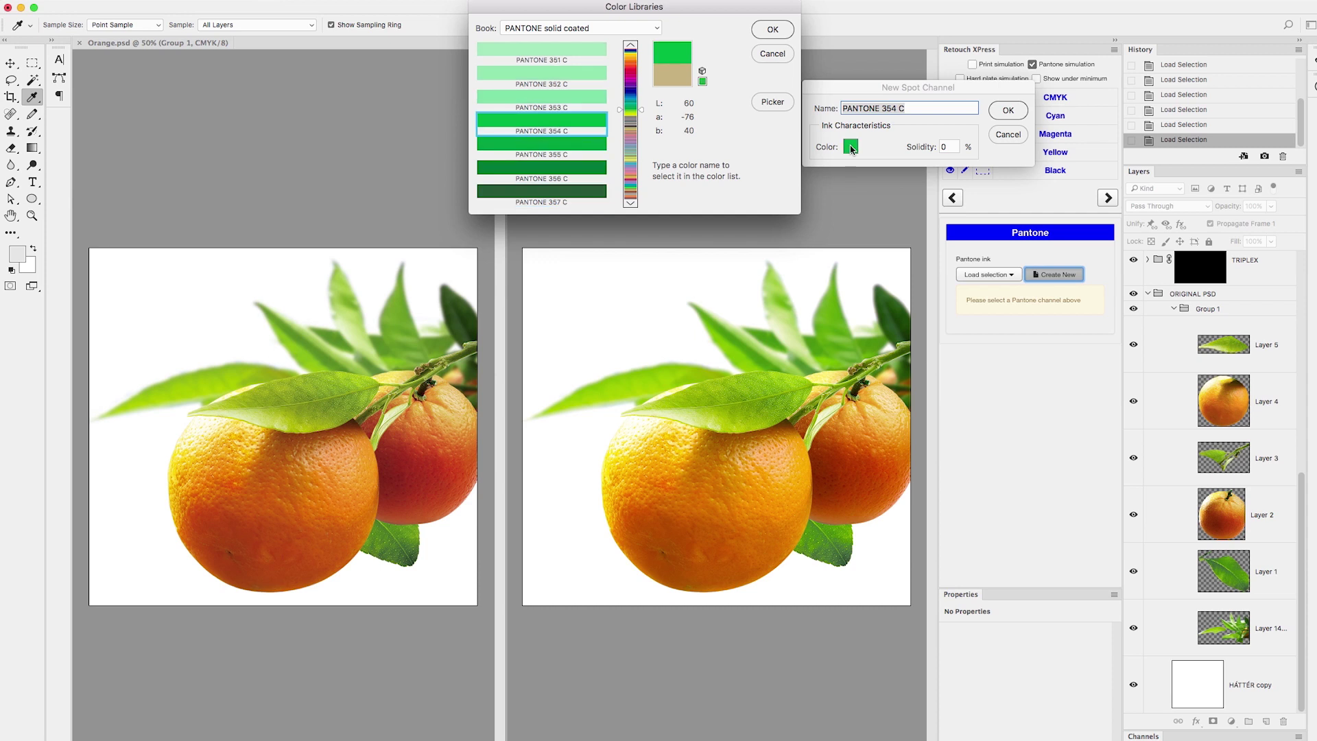
key(Return)
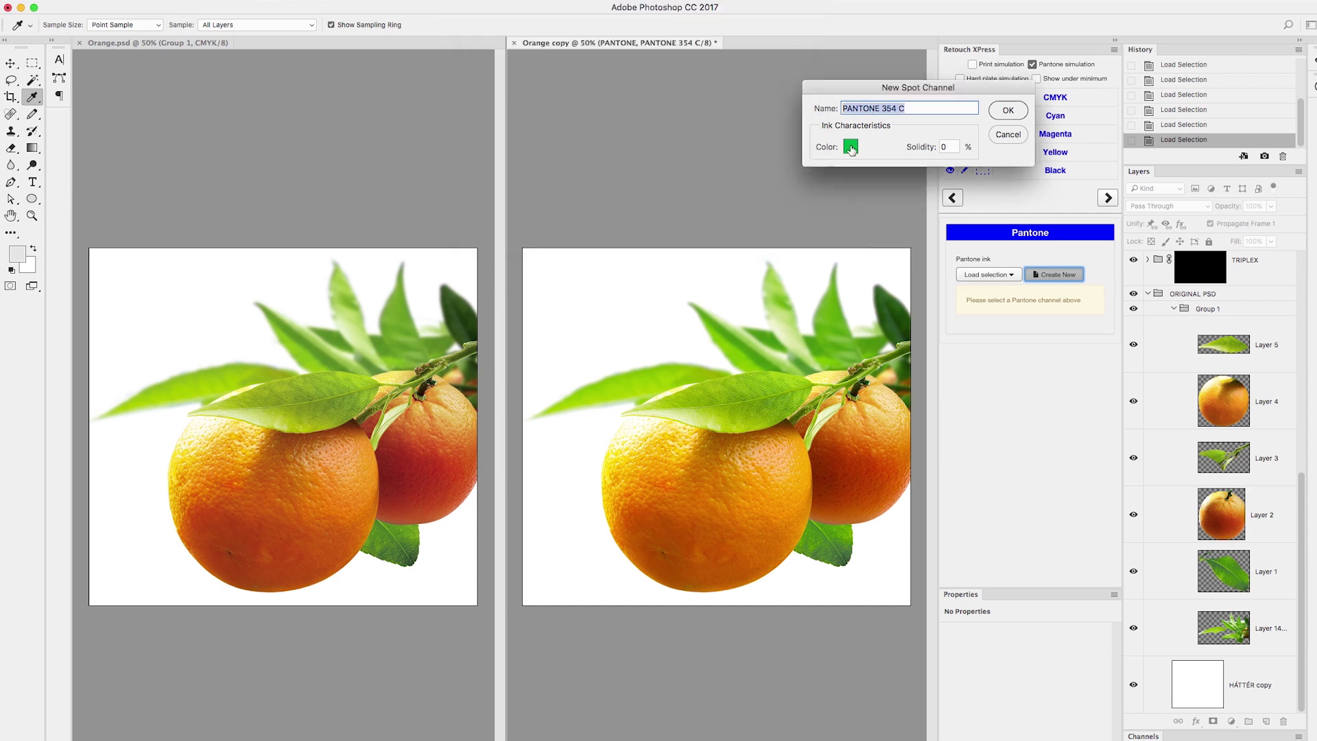
click(1014, 112)
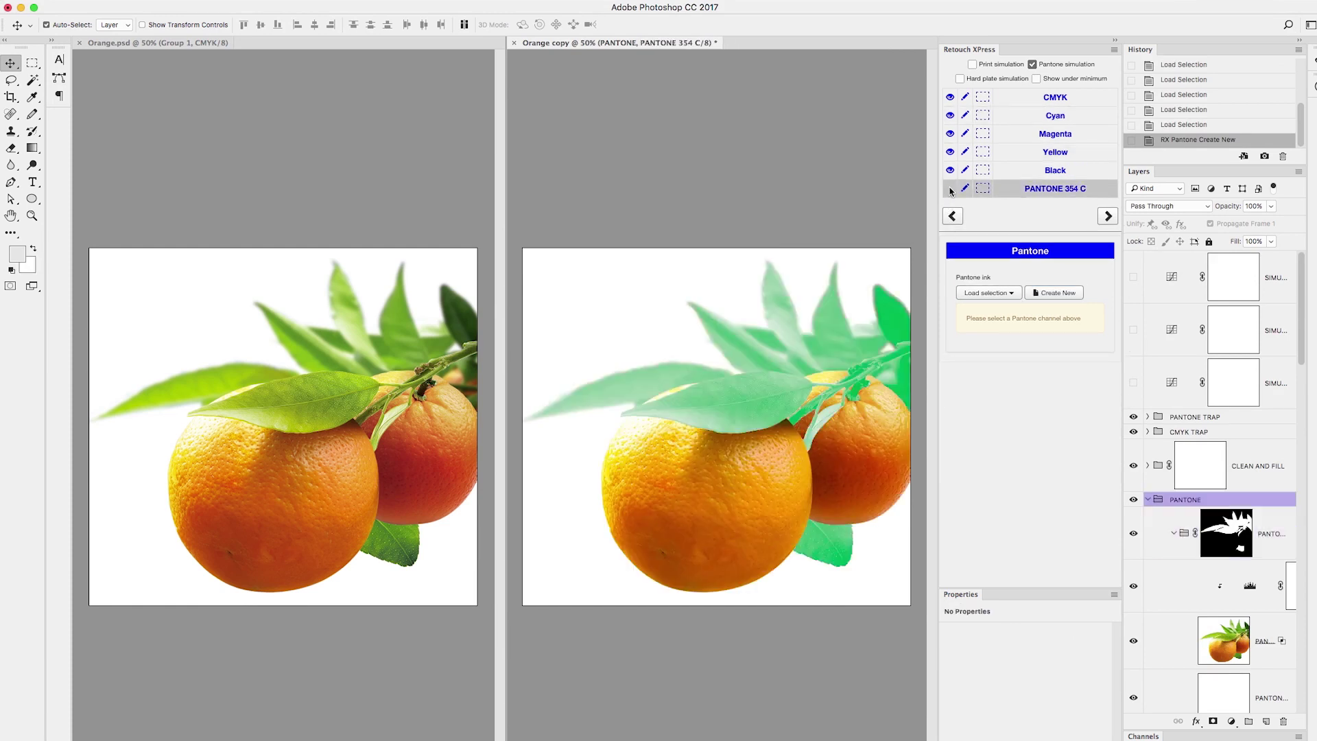
click(951, 189)
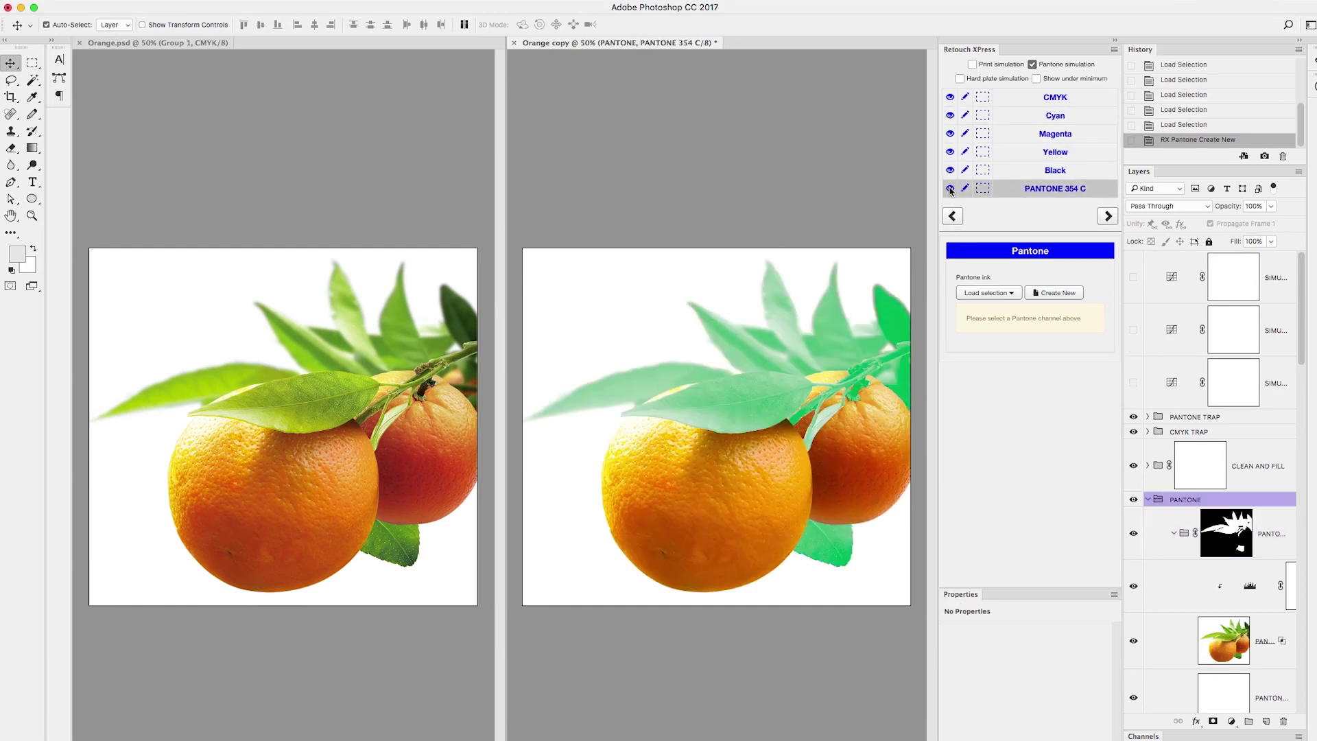
Select both oranges from Layer 2 and Layer 4, excluding the overlapping leaves of Layer 3 and Layer 5.
click(1043, 192)
scroll(1252, 618, down, 10)
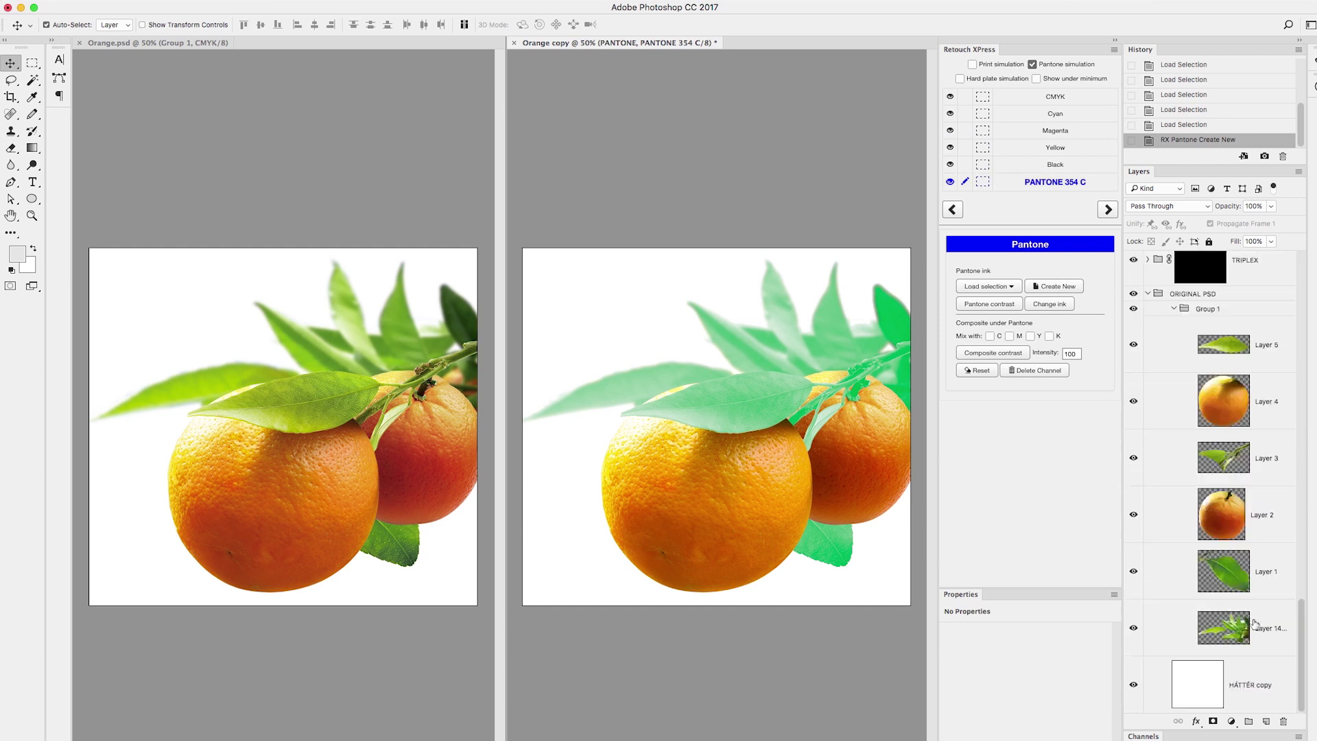
super+click(1230, 511)
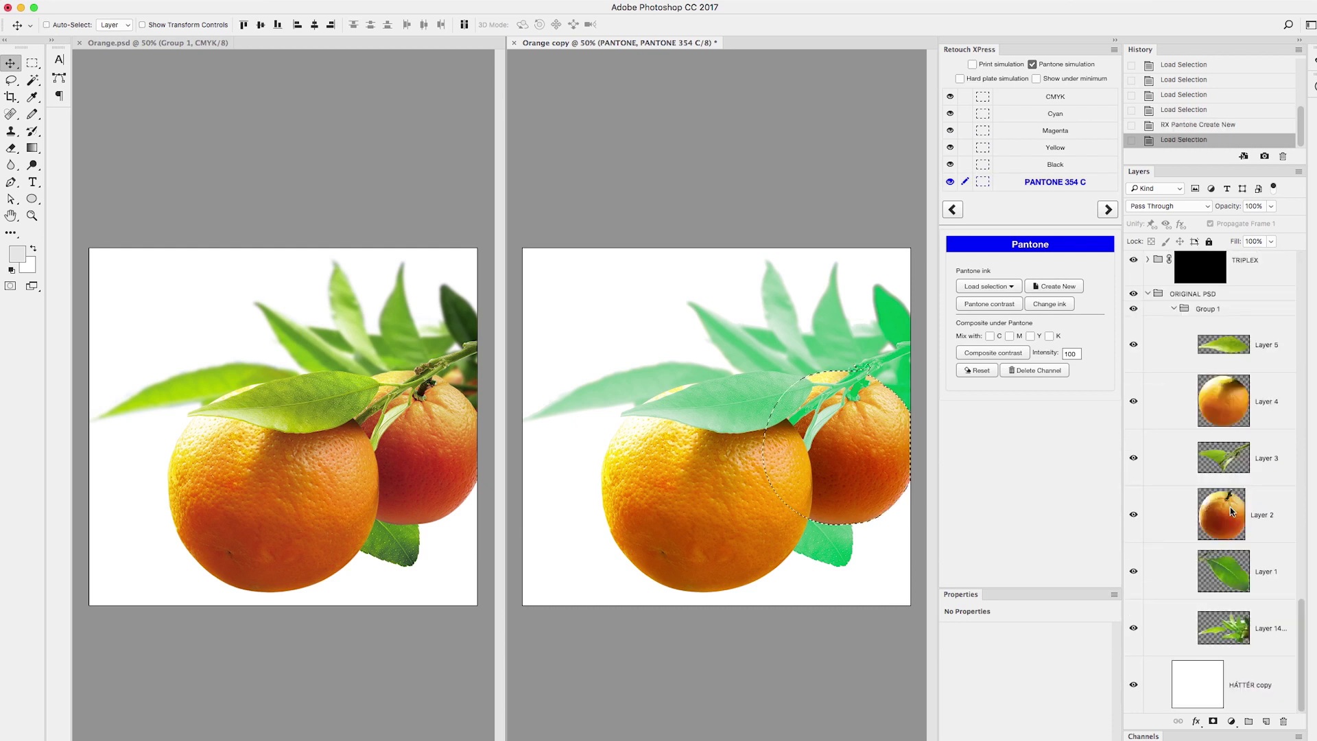
shift+super+click(1222, 451)
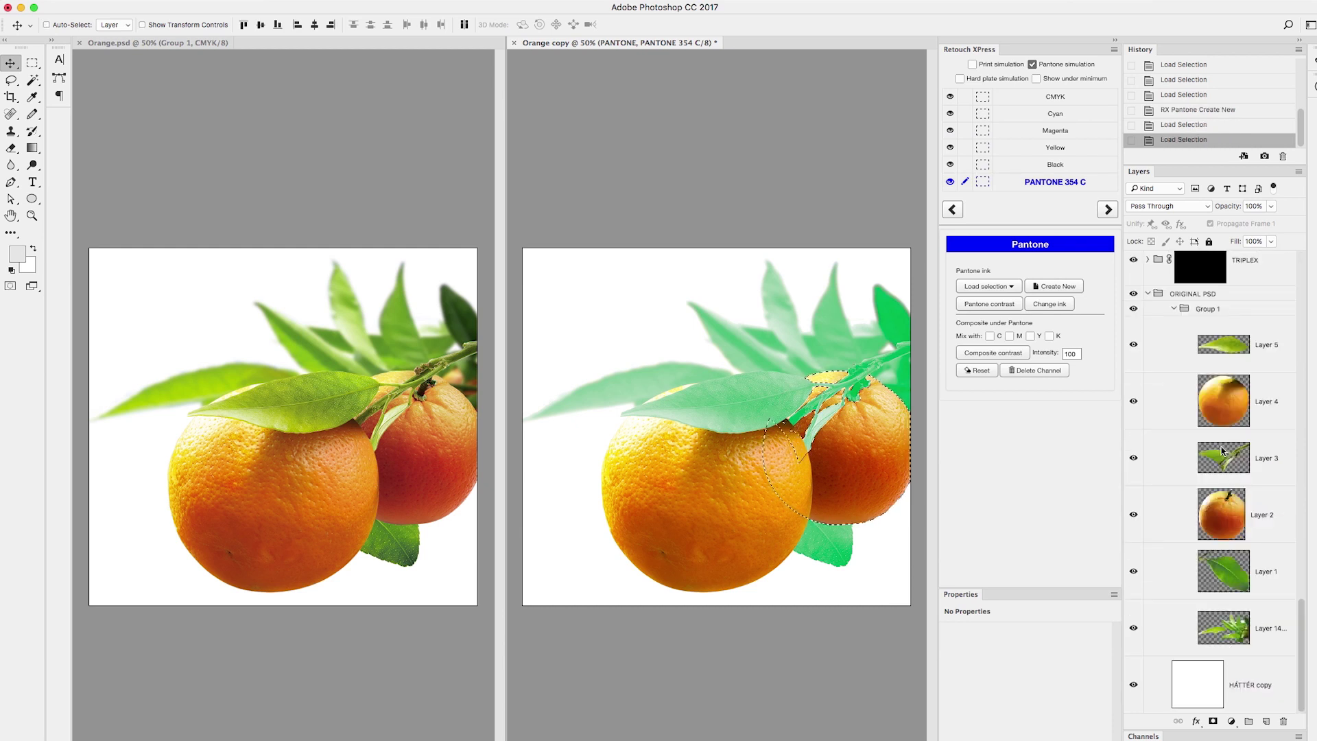
shift+super+click(1228, 386)
shift+super+click(1228, 350)
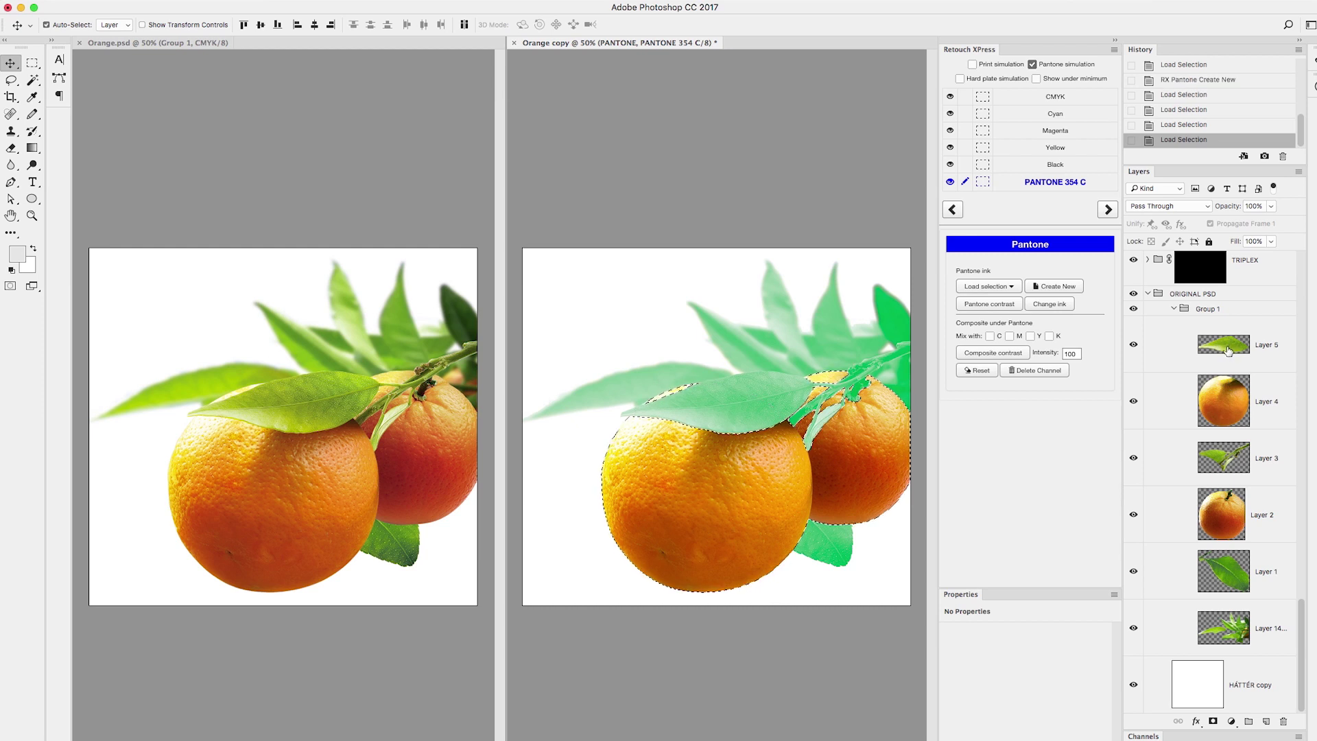
Create a PANTONE Orange 021 C spot channel from the selection of the two oranges.
click(1057, 286)
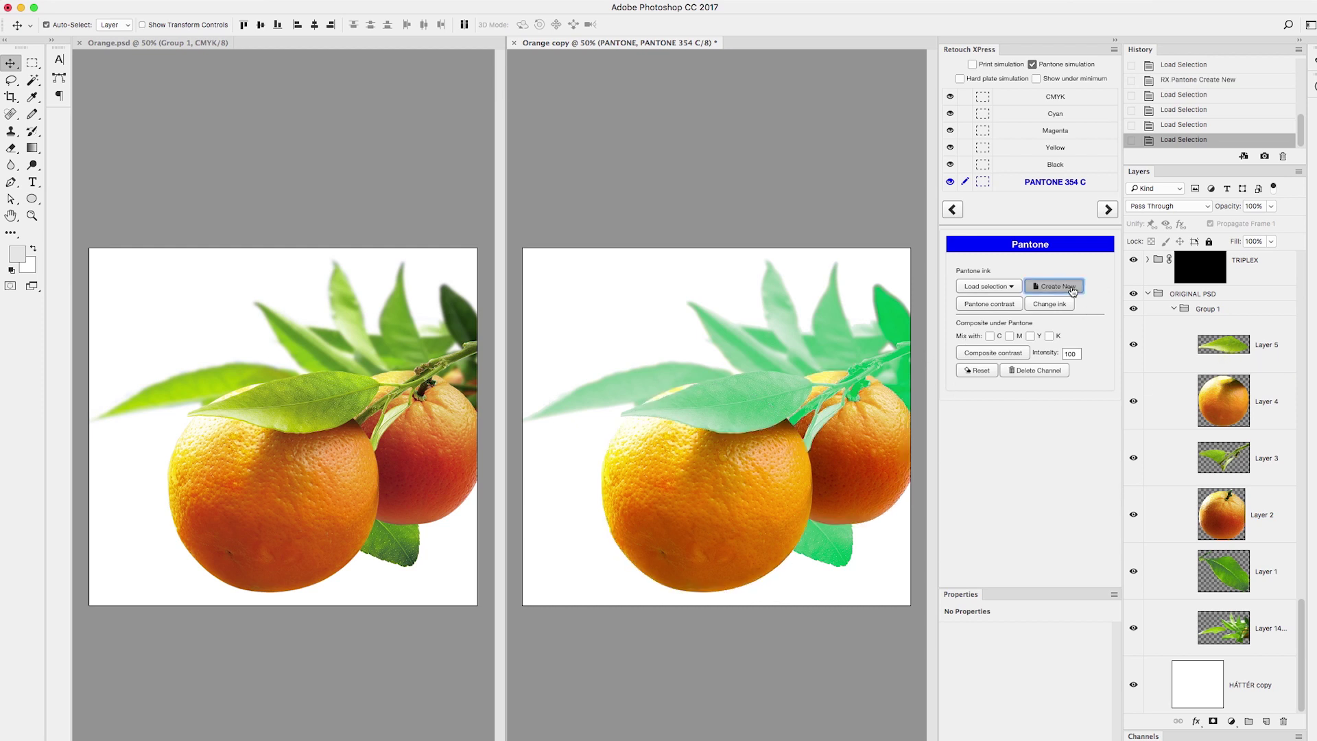
click(851, 147)
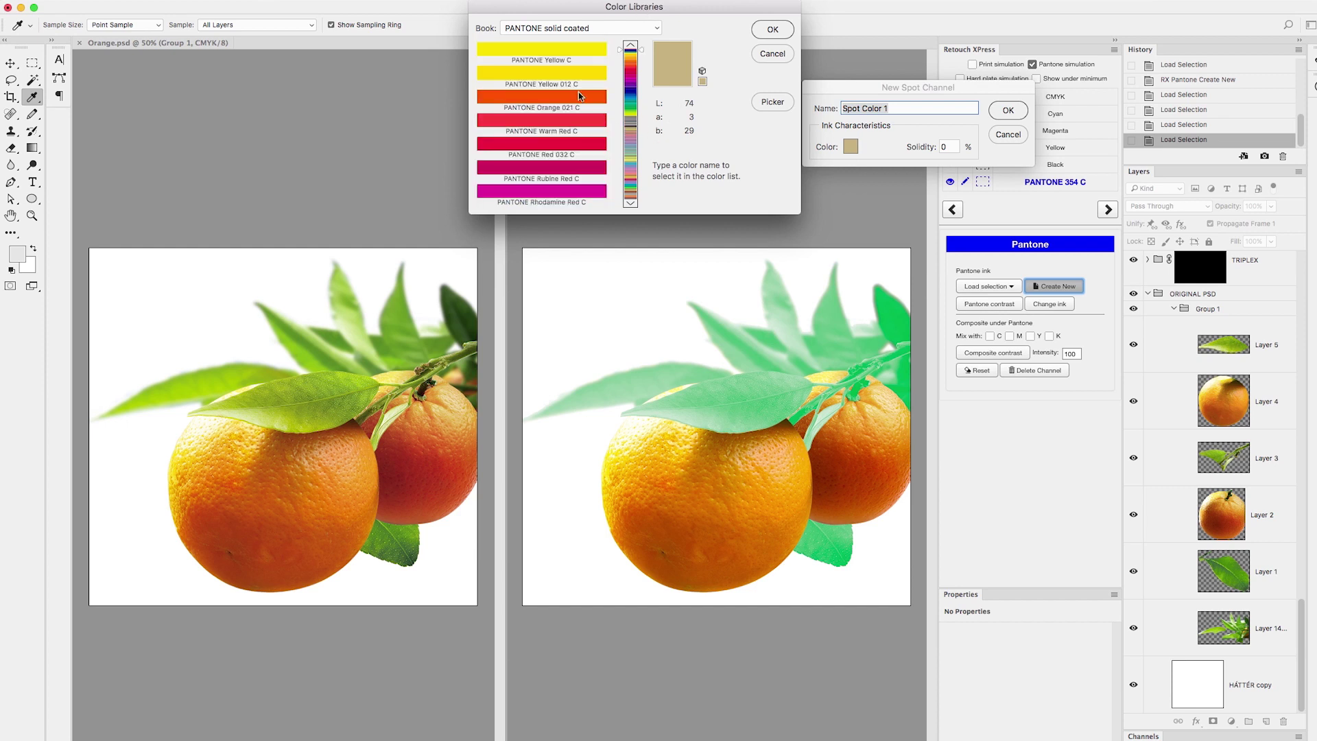
click(578, 98)
click(782, 34)
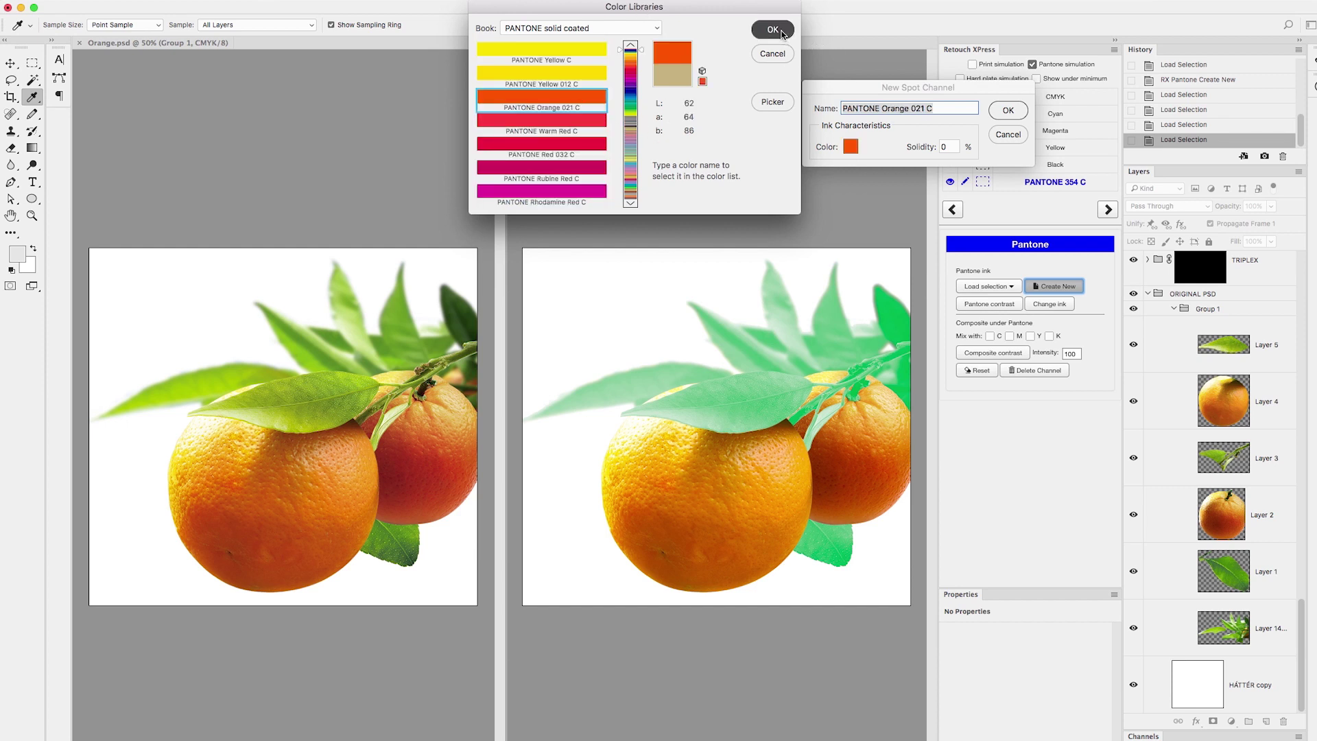
click(1010, 111)
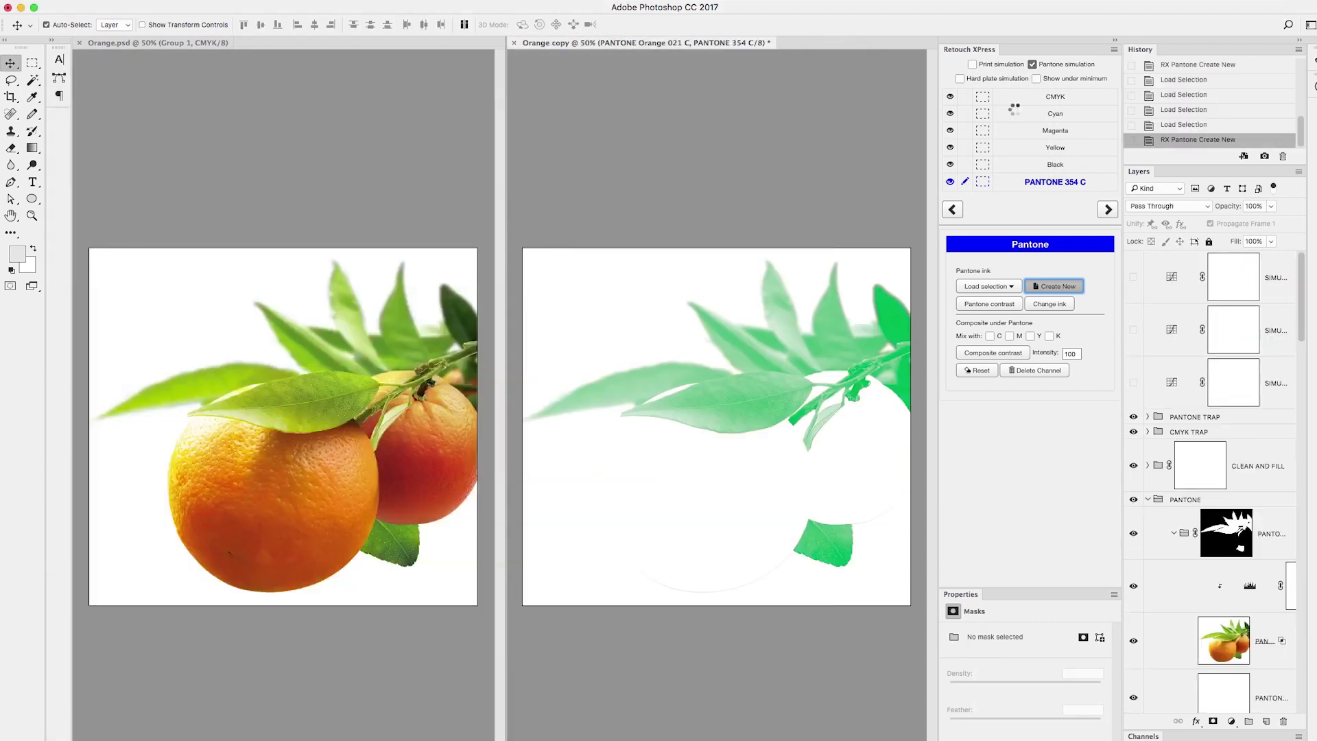
click(950, 200)
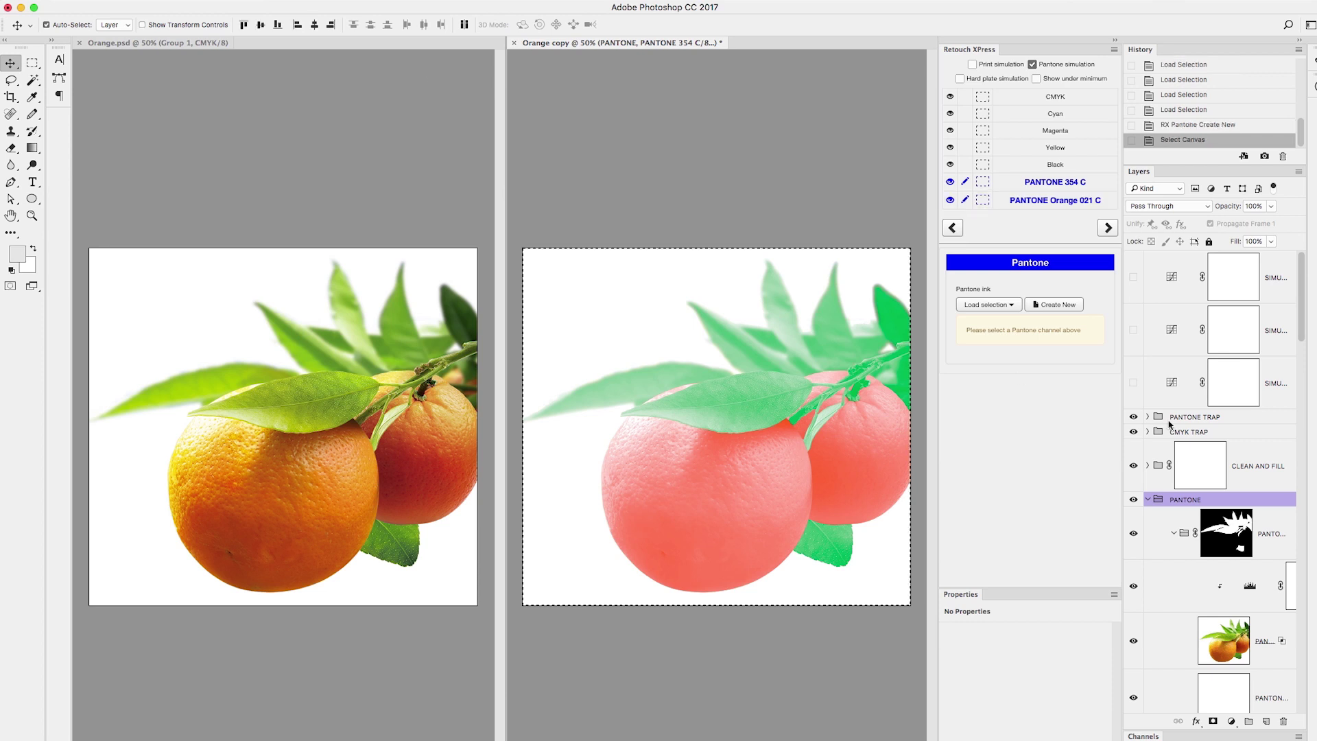
Create a PANTONE Blue 072 C spot channel from the whole-canvas selection, using the PANTONE solid coated book.
click(1055, 304)
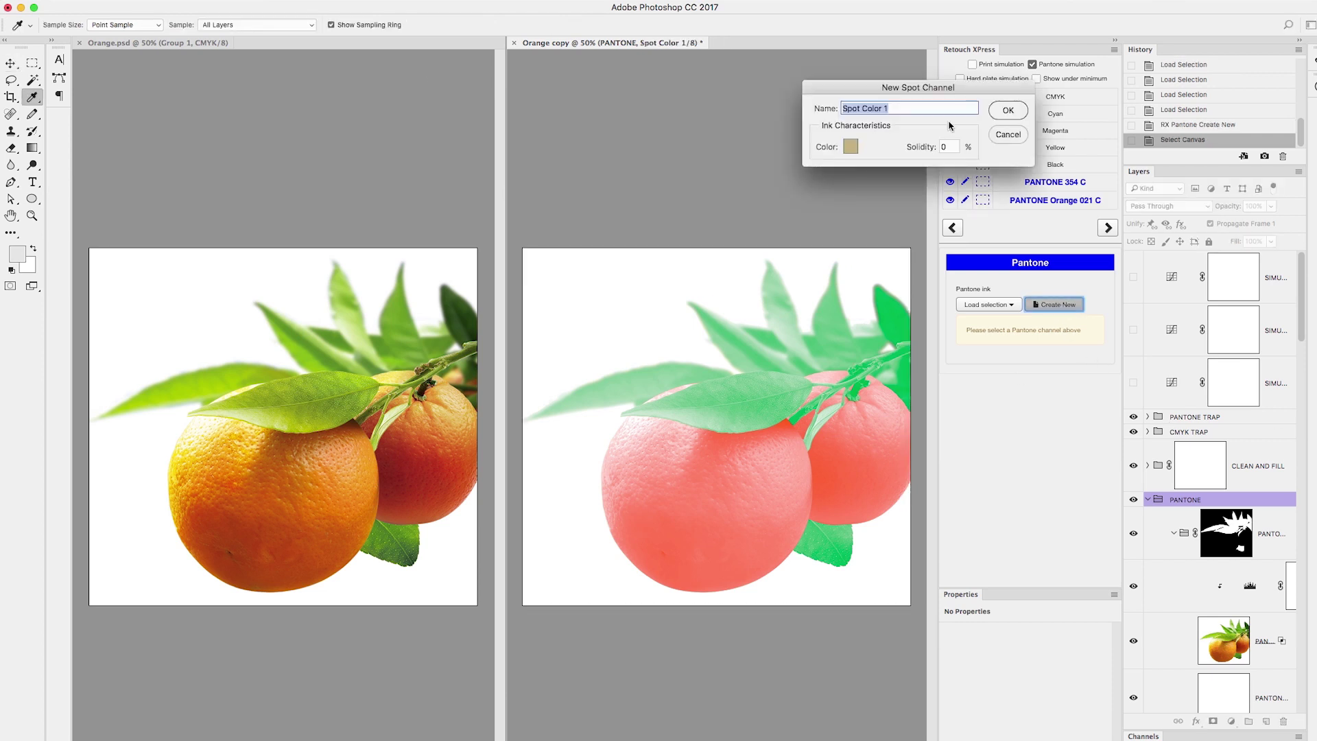
click(850, 146)
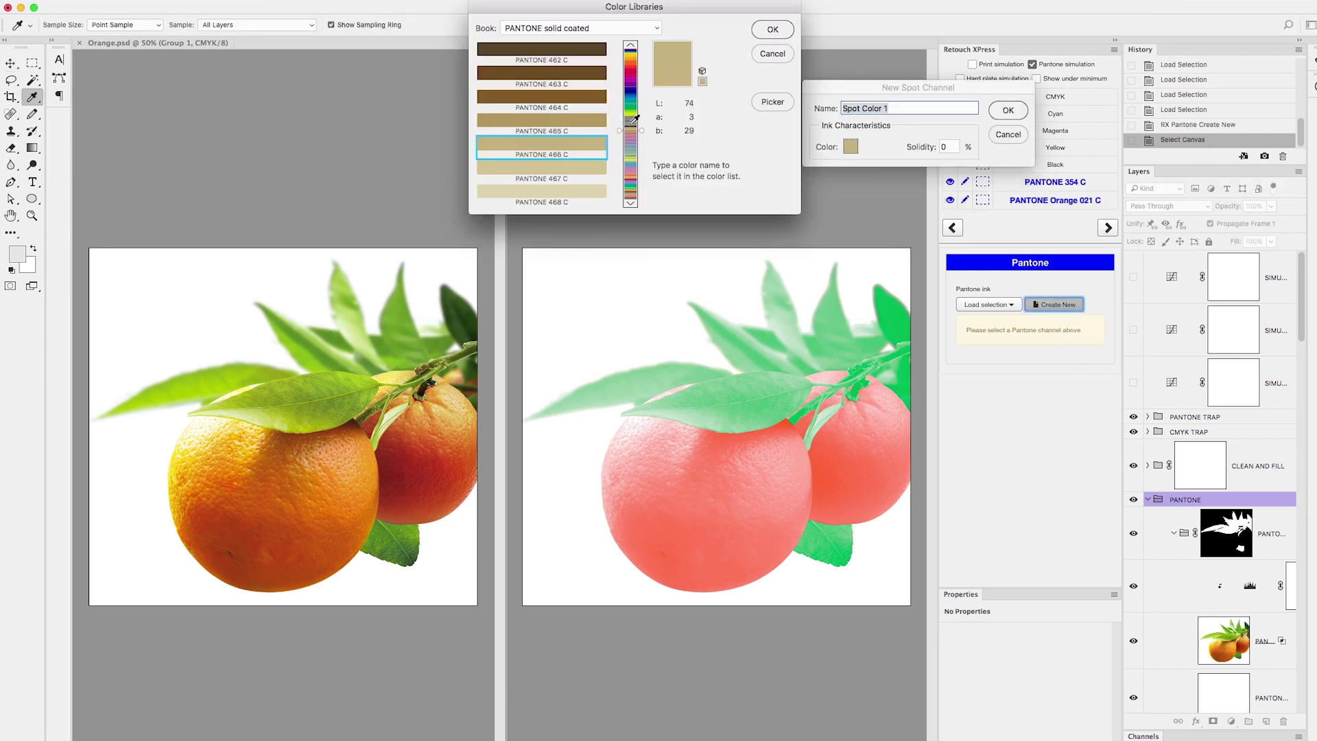
click(646, 48)
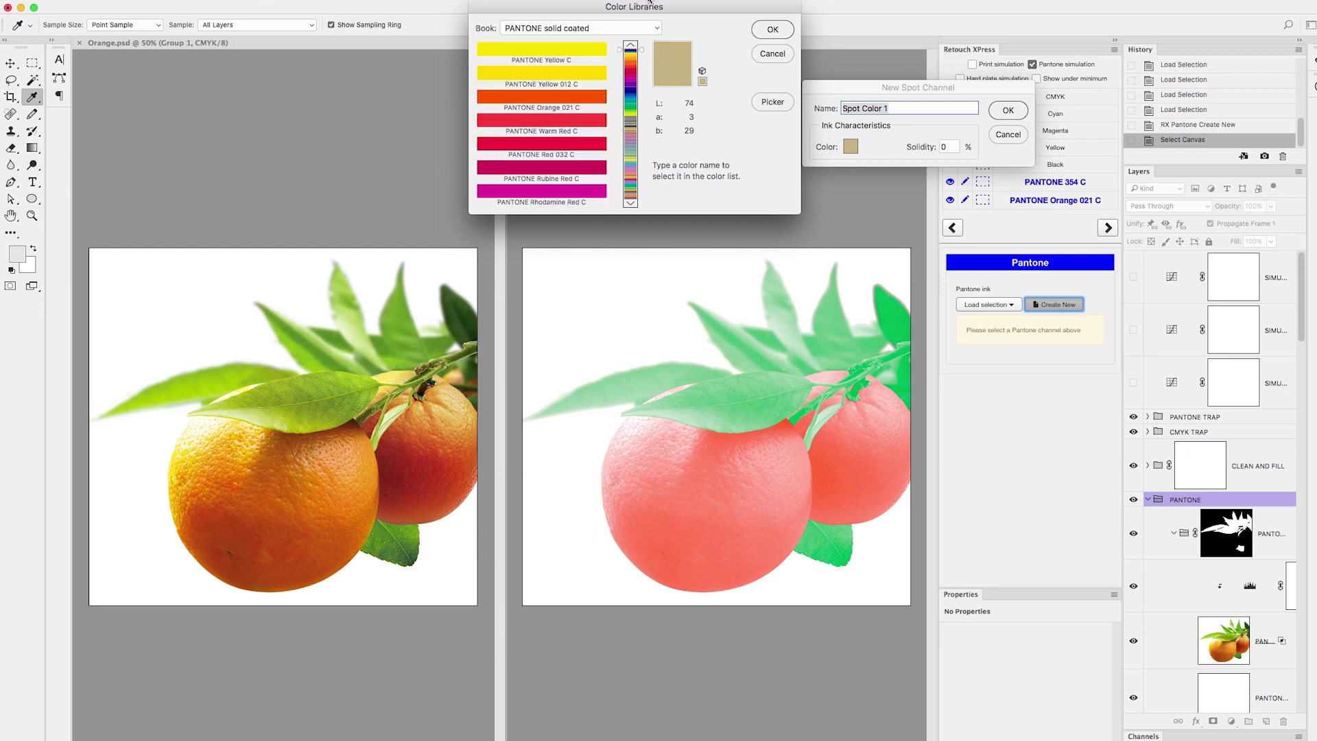
click(632, 204)
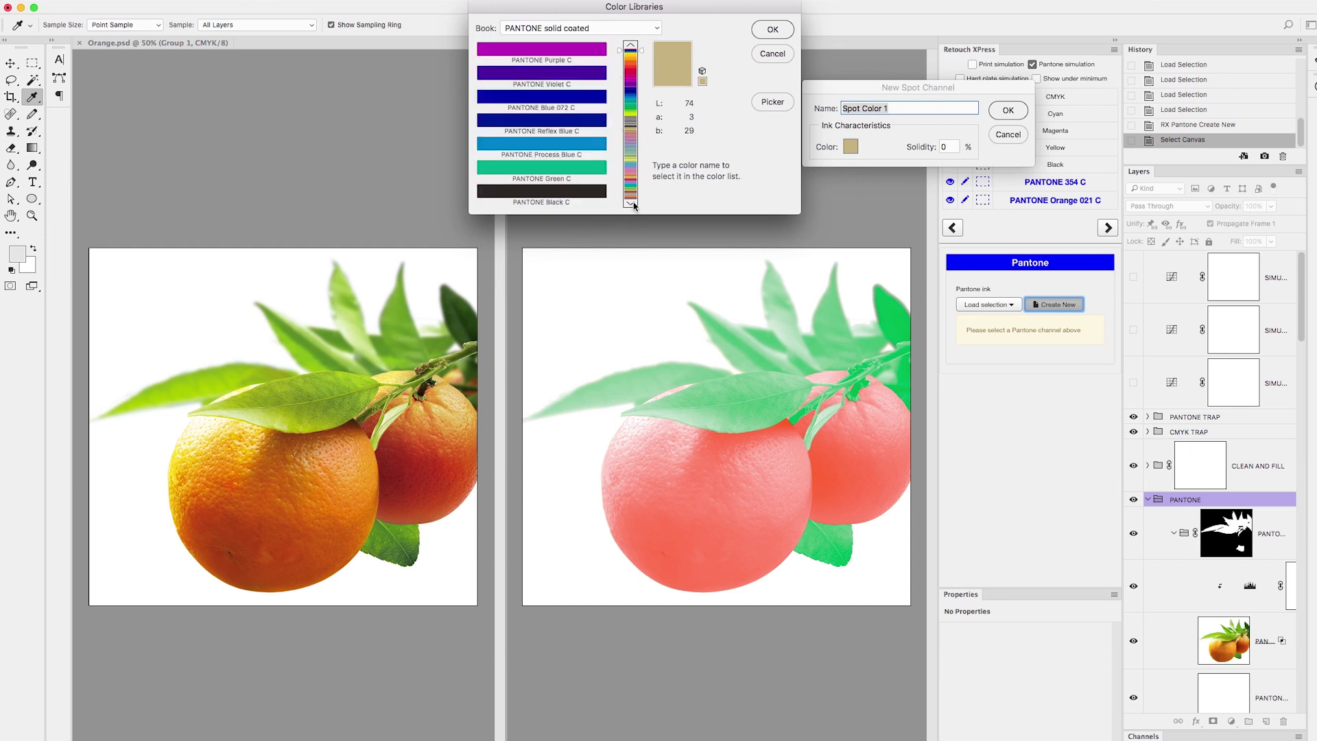
click(568, 98)
click(774, 30)
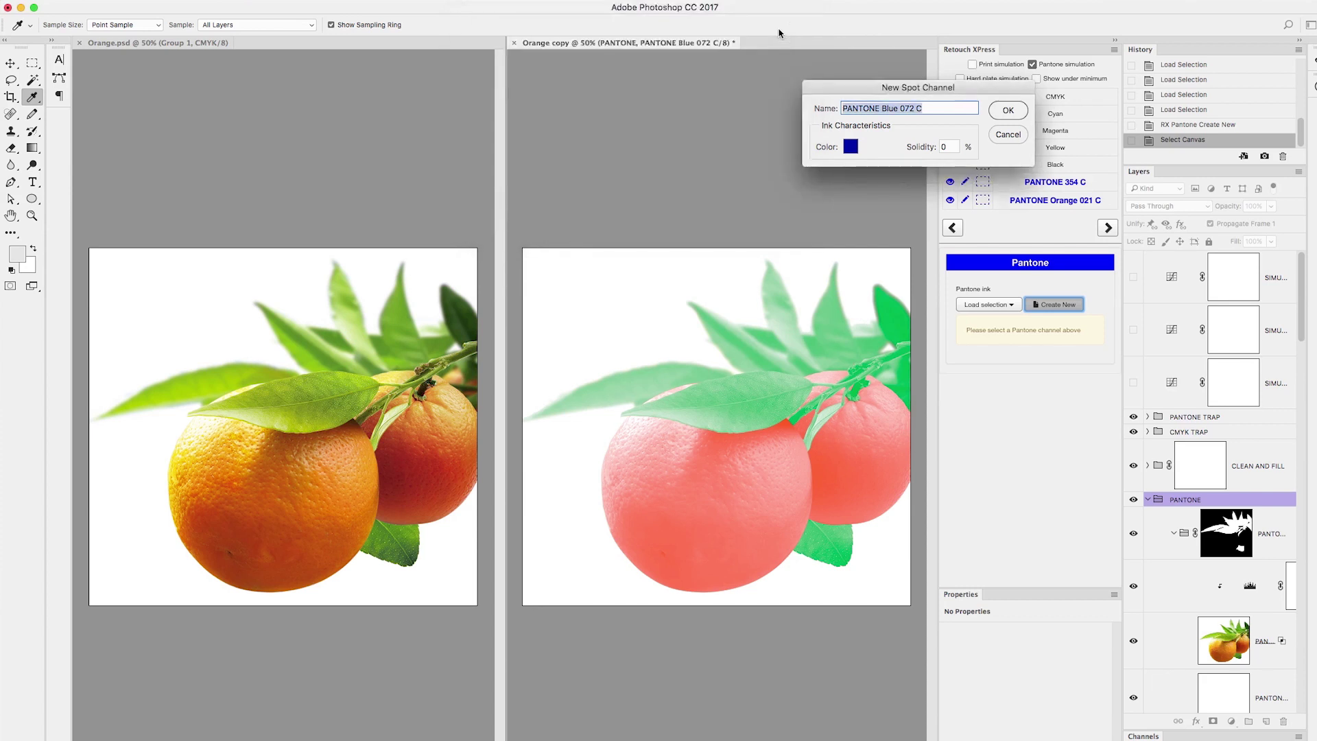
click(1018, 112)
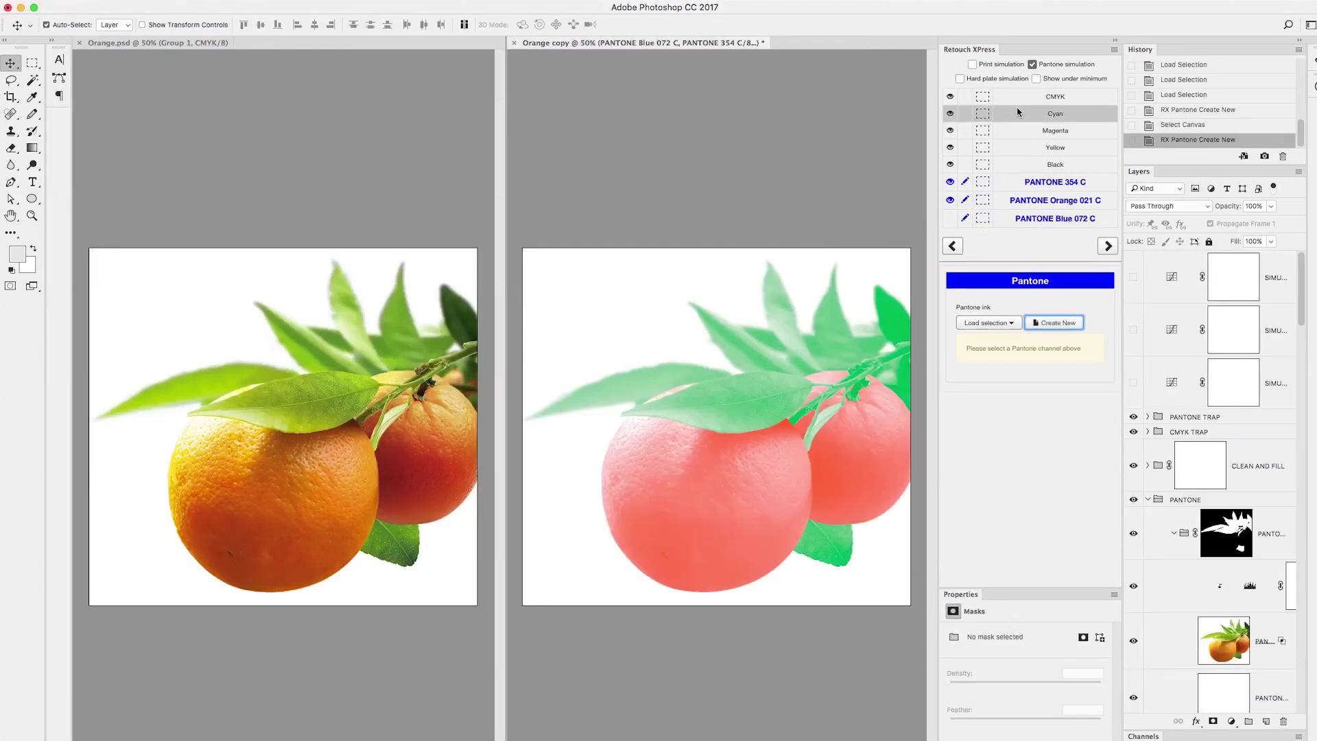
Show the PANTONE Blue 072 C channel and set its Pantone contrast white input level to 158.
click(951, 219)
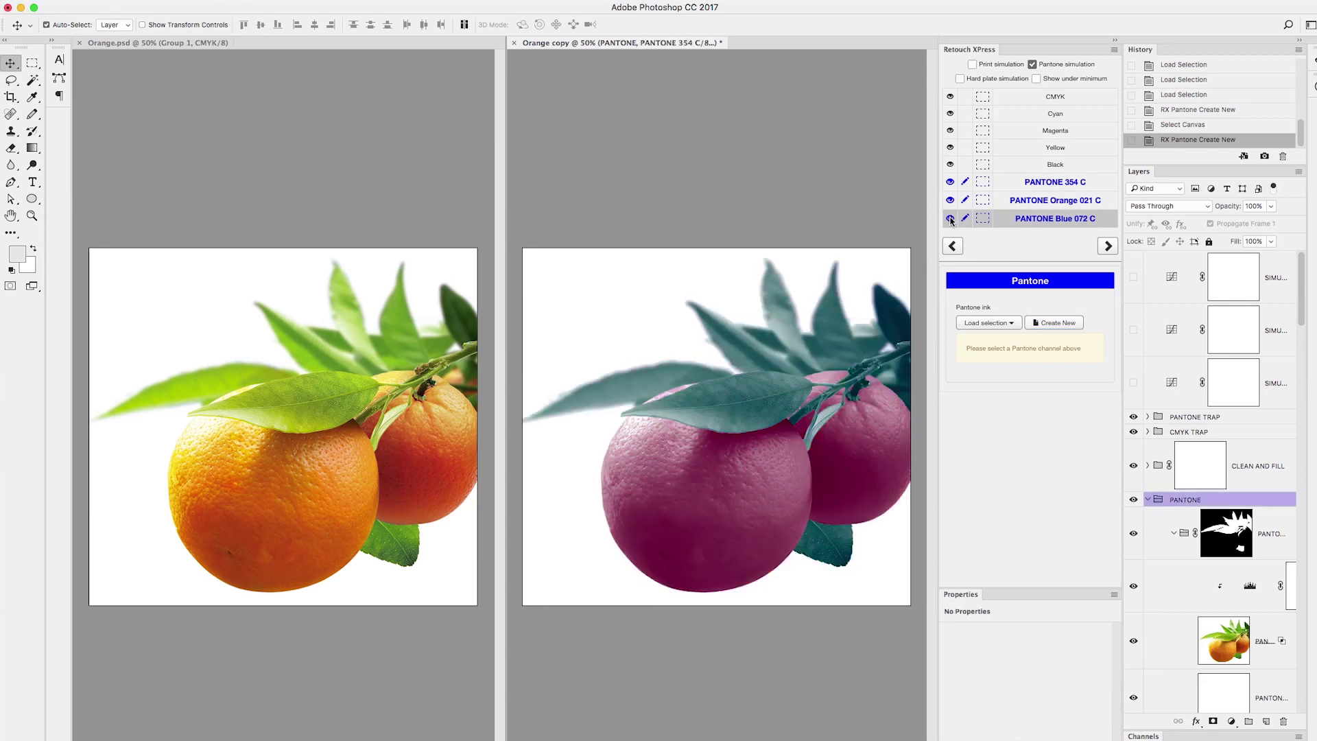
click(1051, 218)
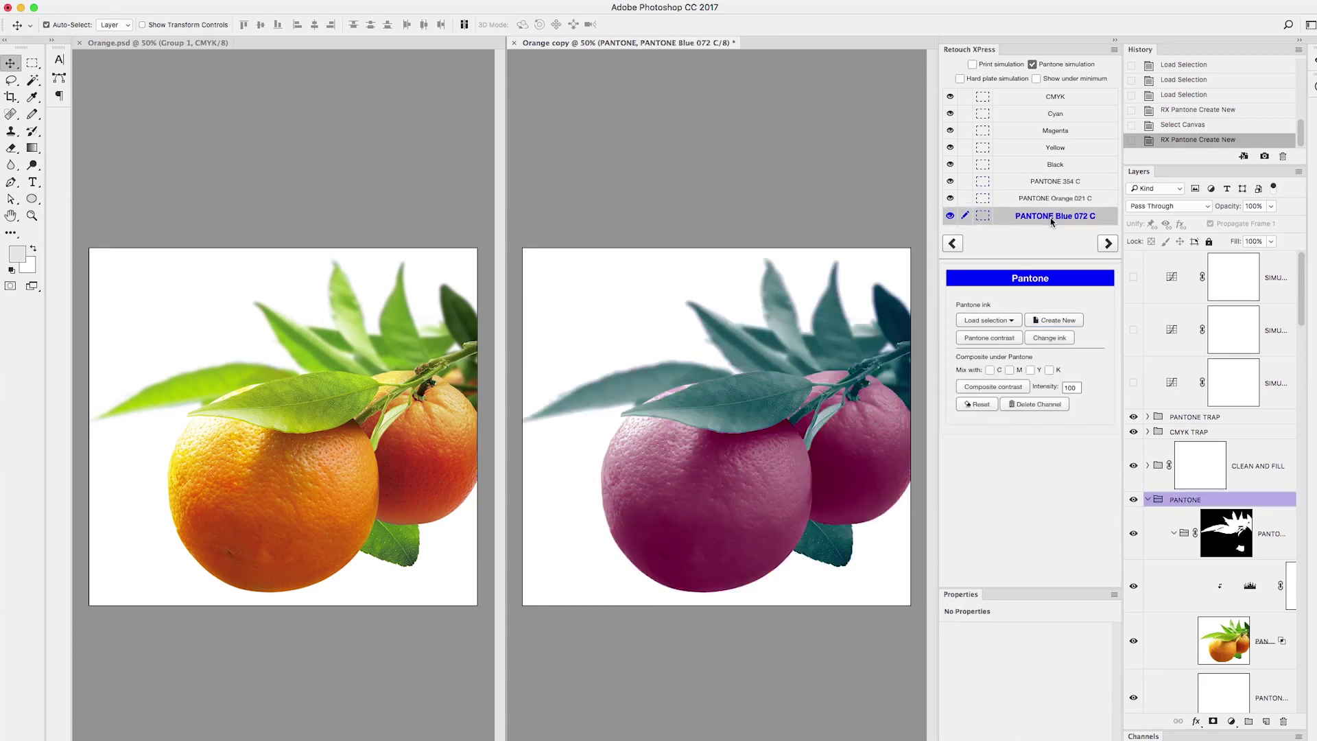
click(1002, 337)
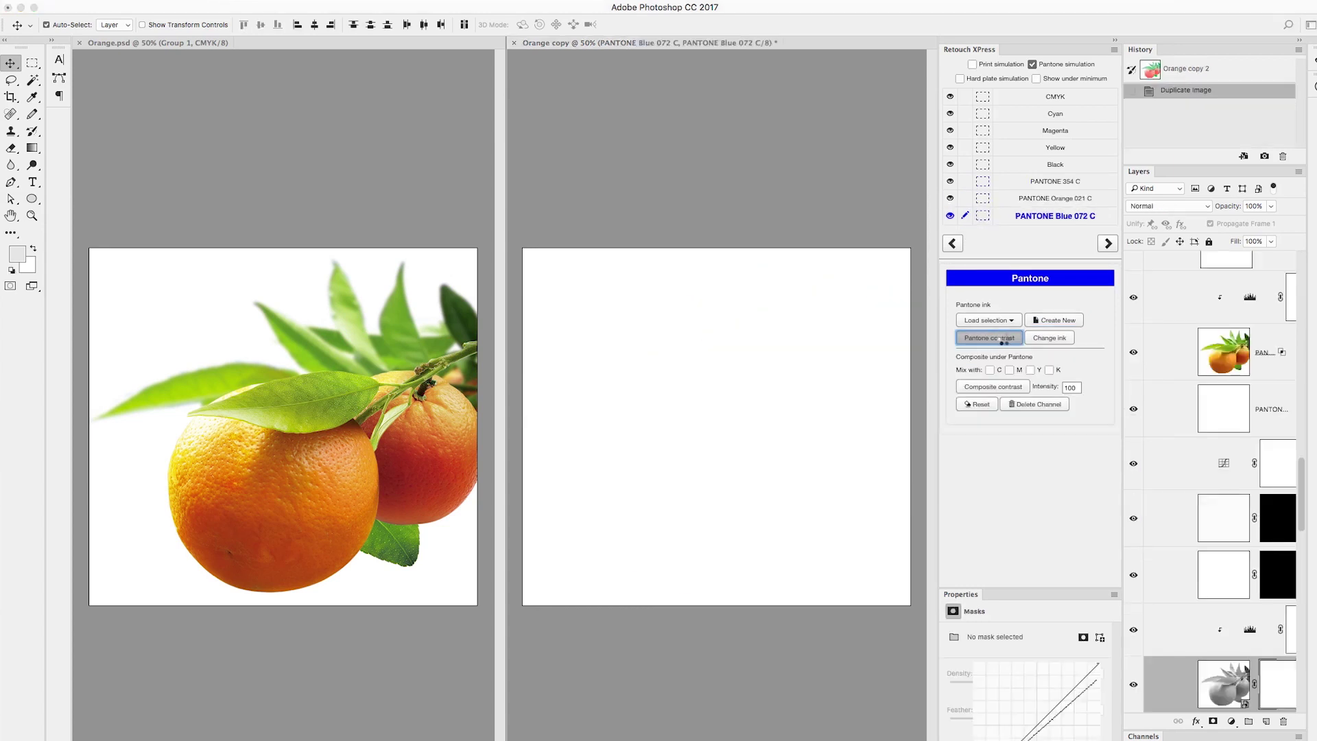
drag(534, 203, 471, 201)
click(588, 74)
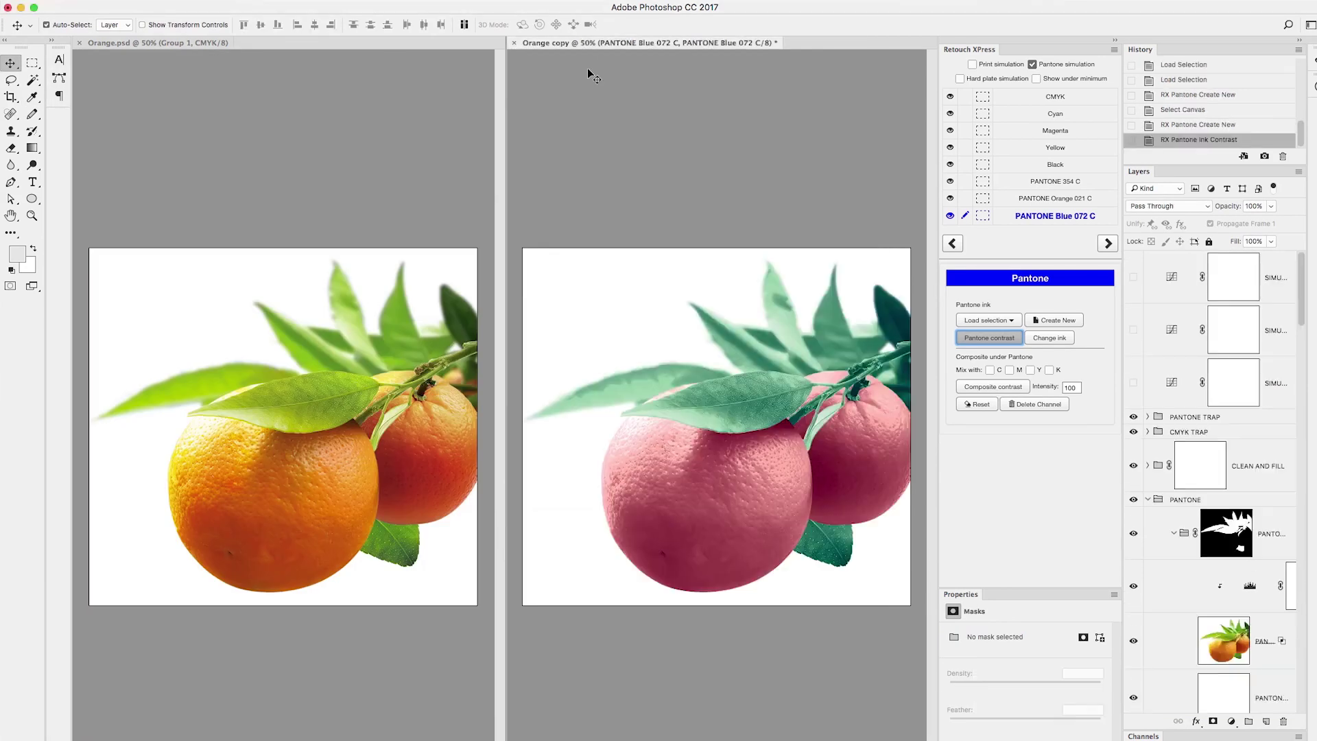
Turn off Pantone simulation and mix yellow into the composite under the PANTONE Orange 021 C channel.
click(1033, 64)
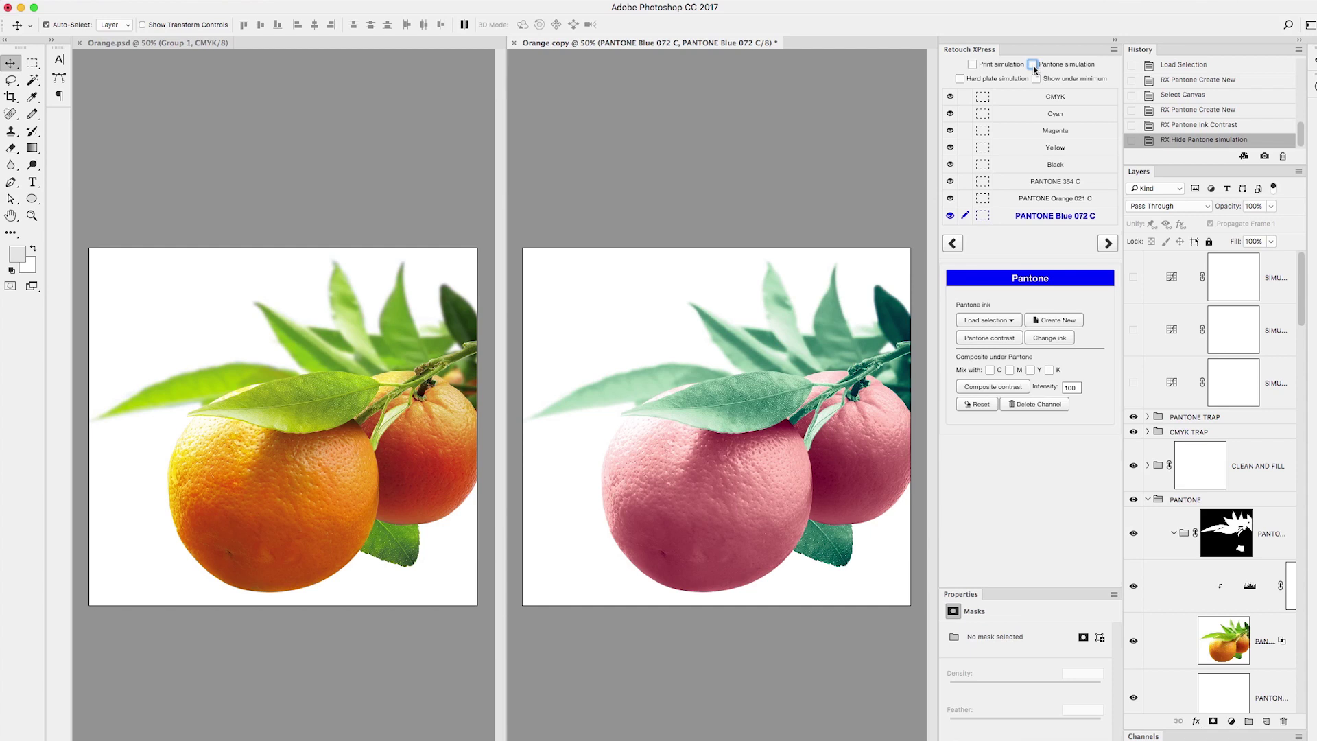
click(1059, 199)
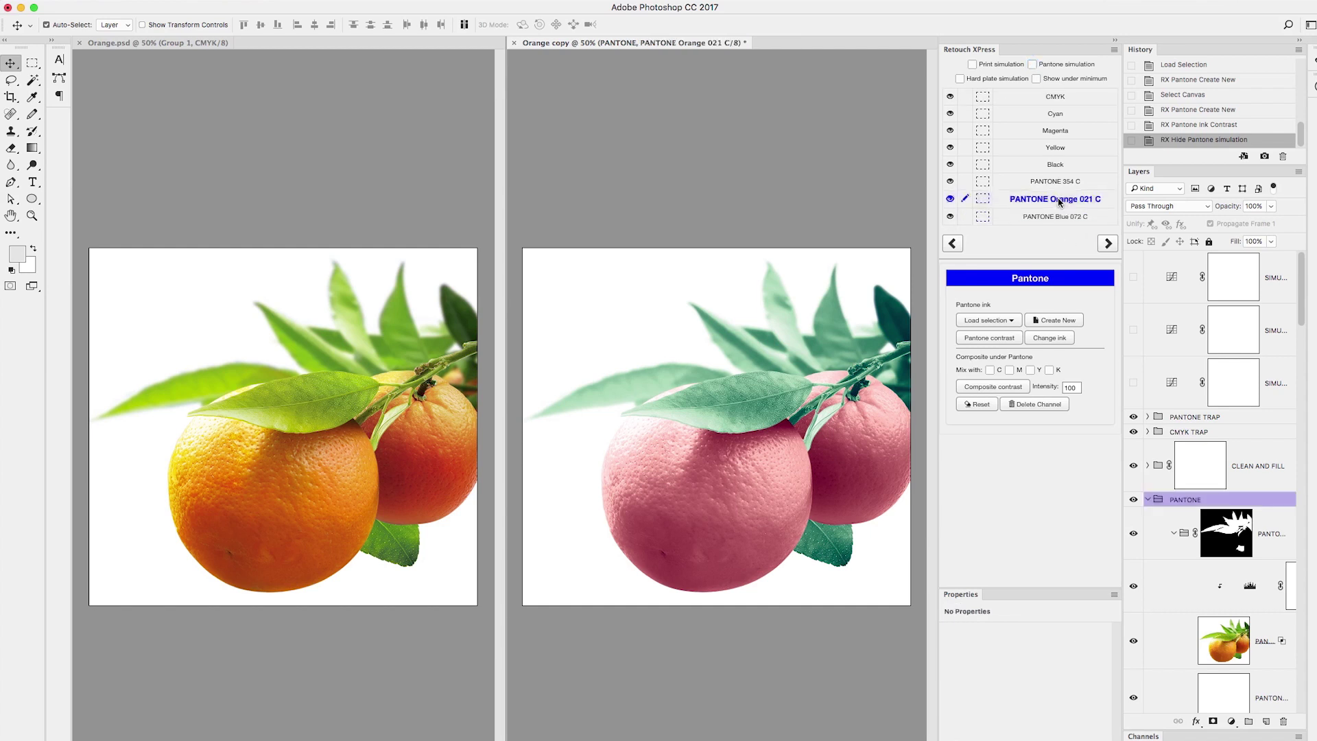
click(1030, 371)
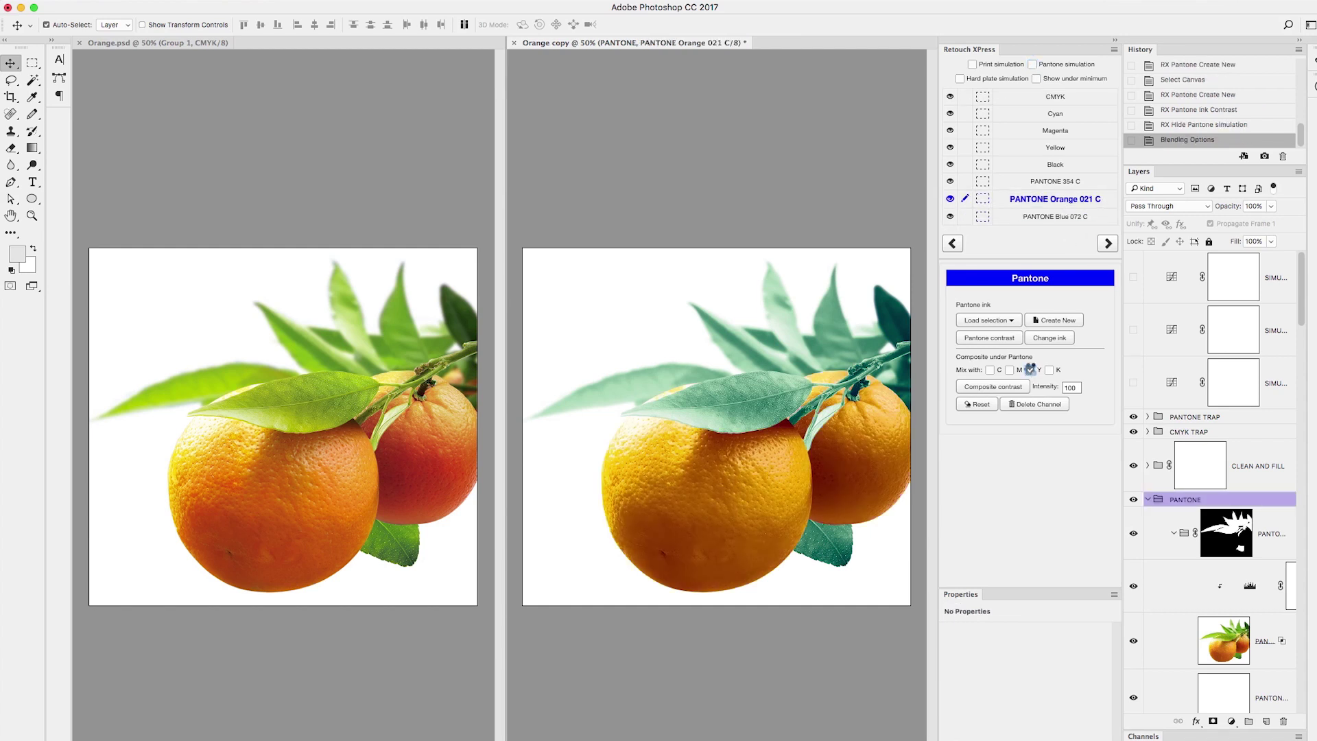
Set the Pantone contrast white input level of PANTONE Orange 021 C to 240.
click(997, 339)
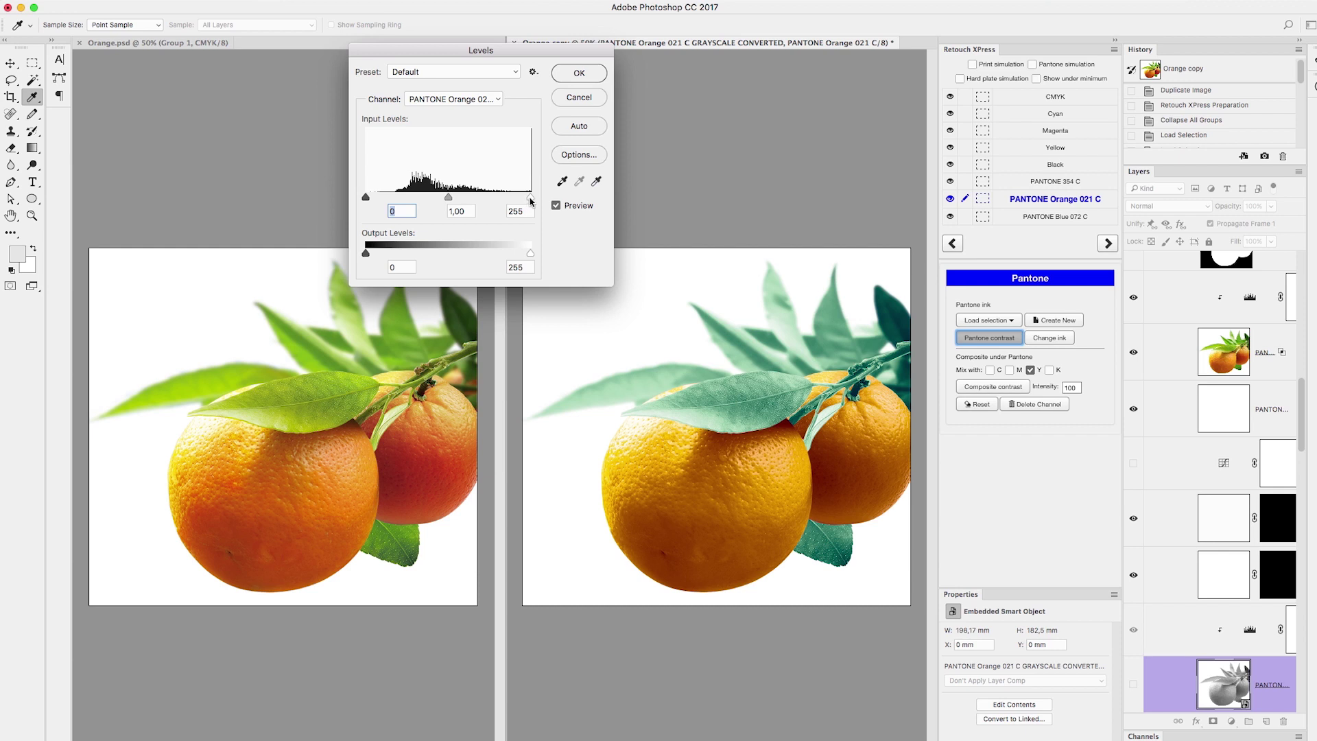
drag(530, 199, 521, 200)
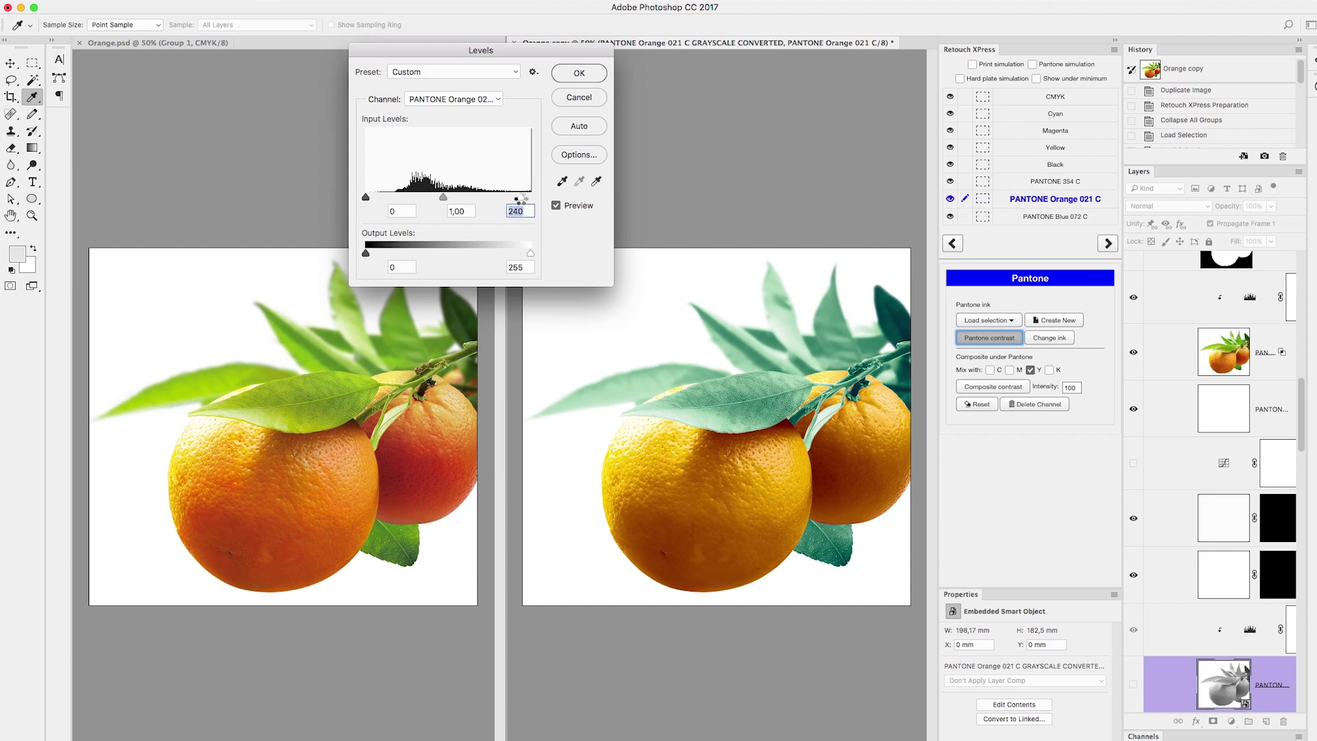
key(Return)
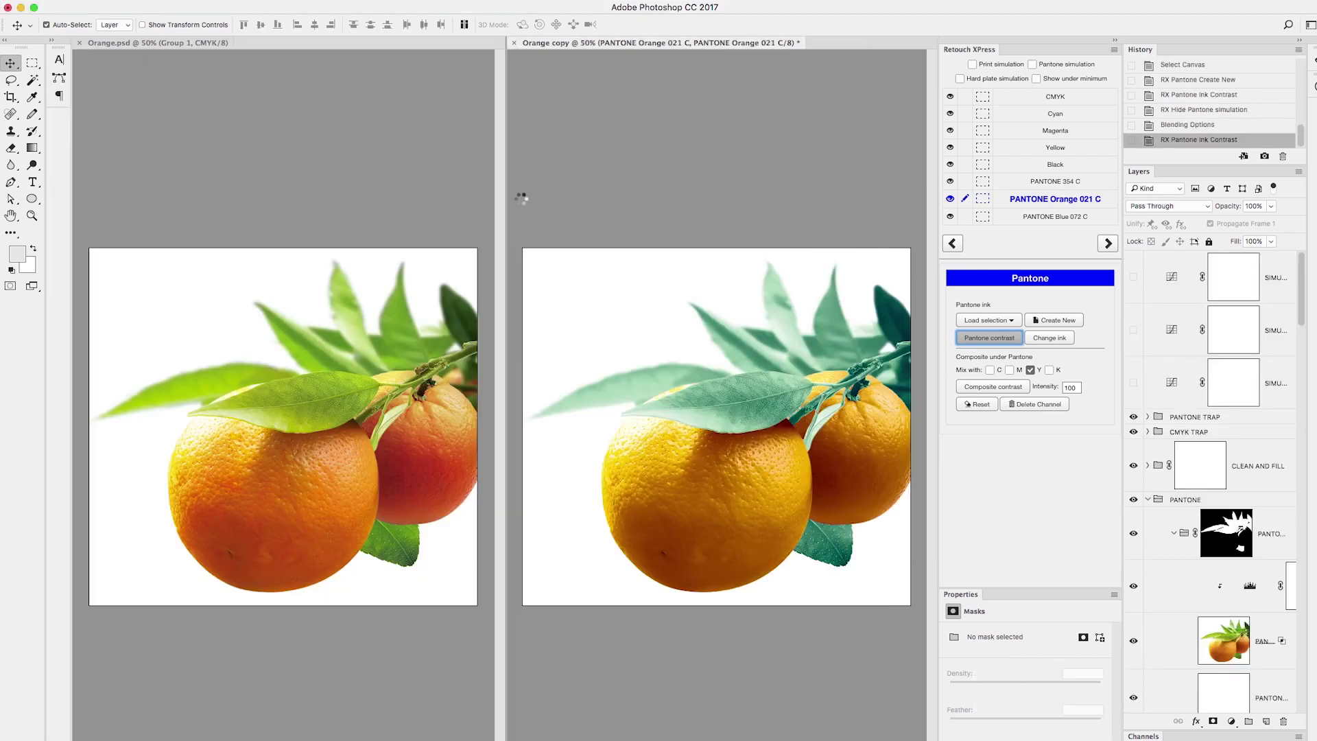
Mix yellow into the composite under the PANTONE 354 C channel.
click(1060, 182)
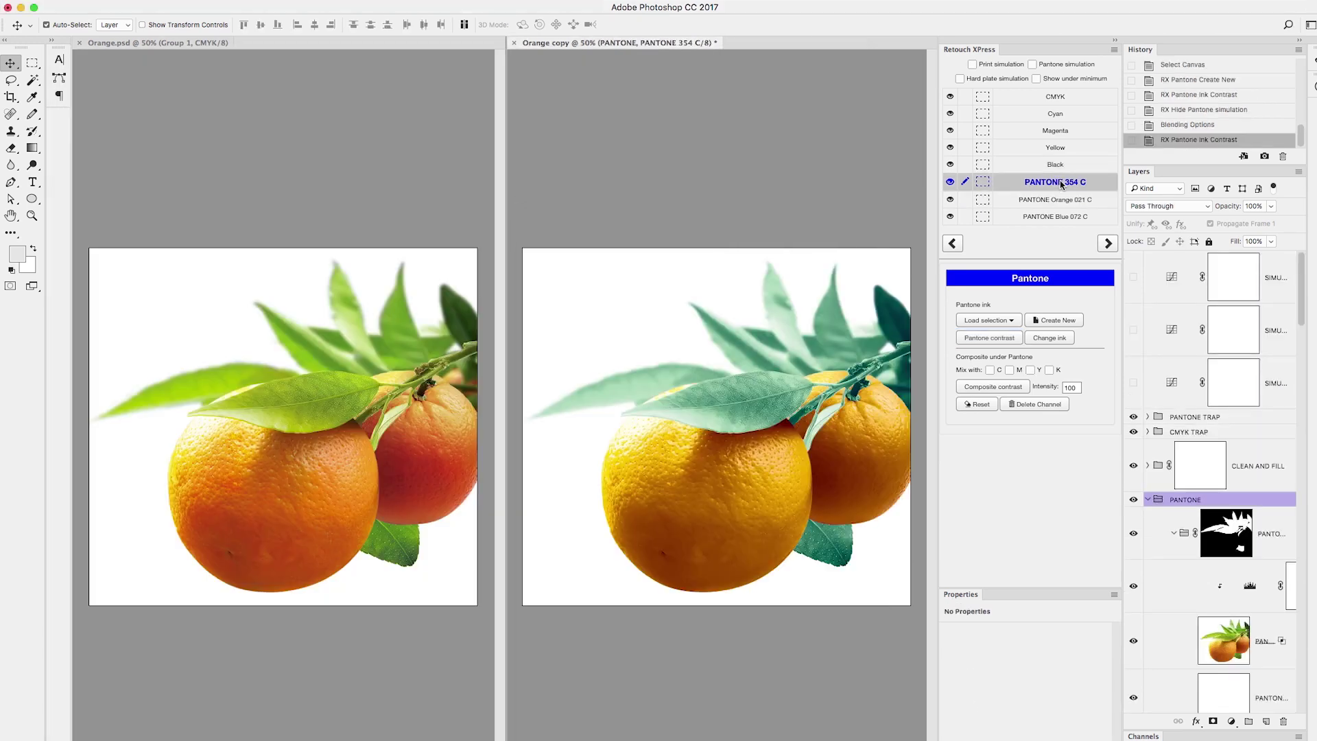
click(1031, 371)
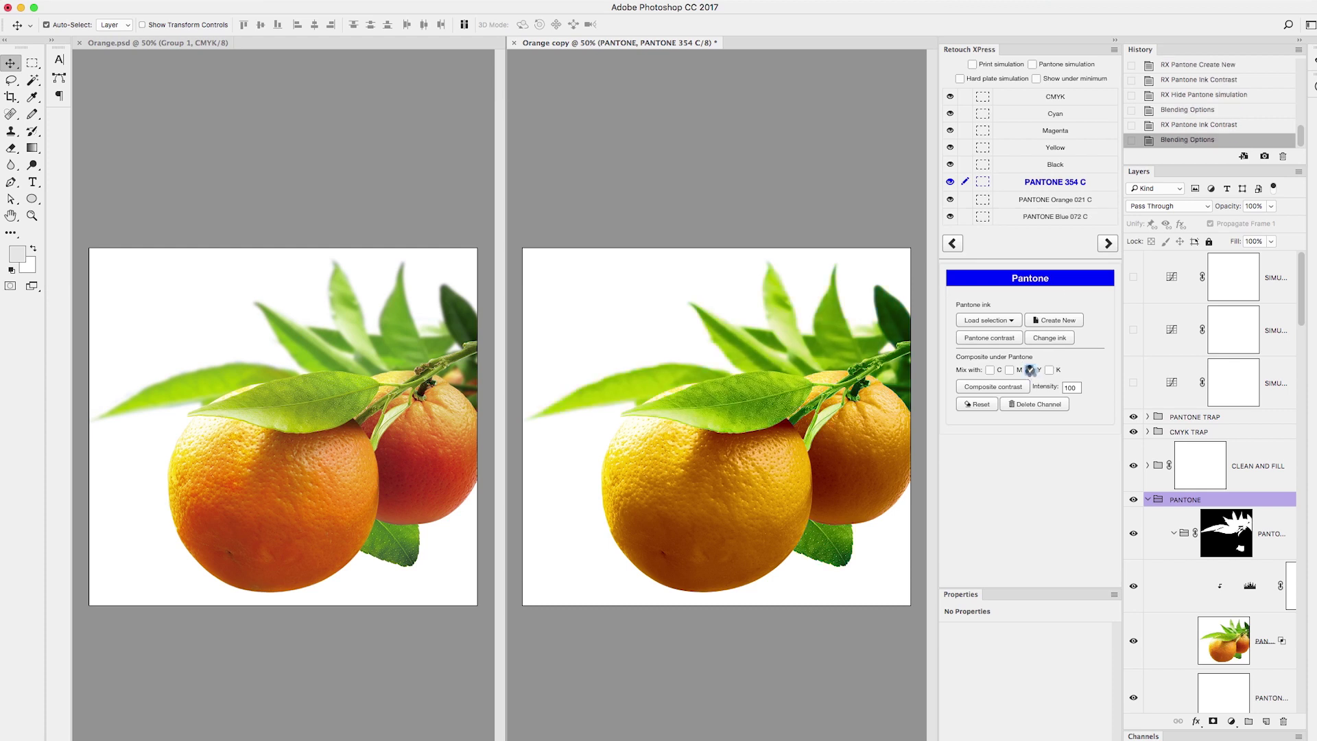
Set the Pantone contrast midtone input level of the PANTONE Blue 072 C channel to 1.37.
click(723, 480)
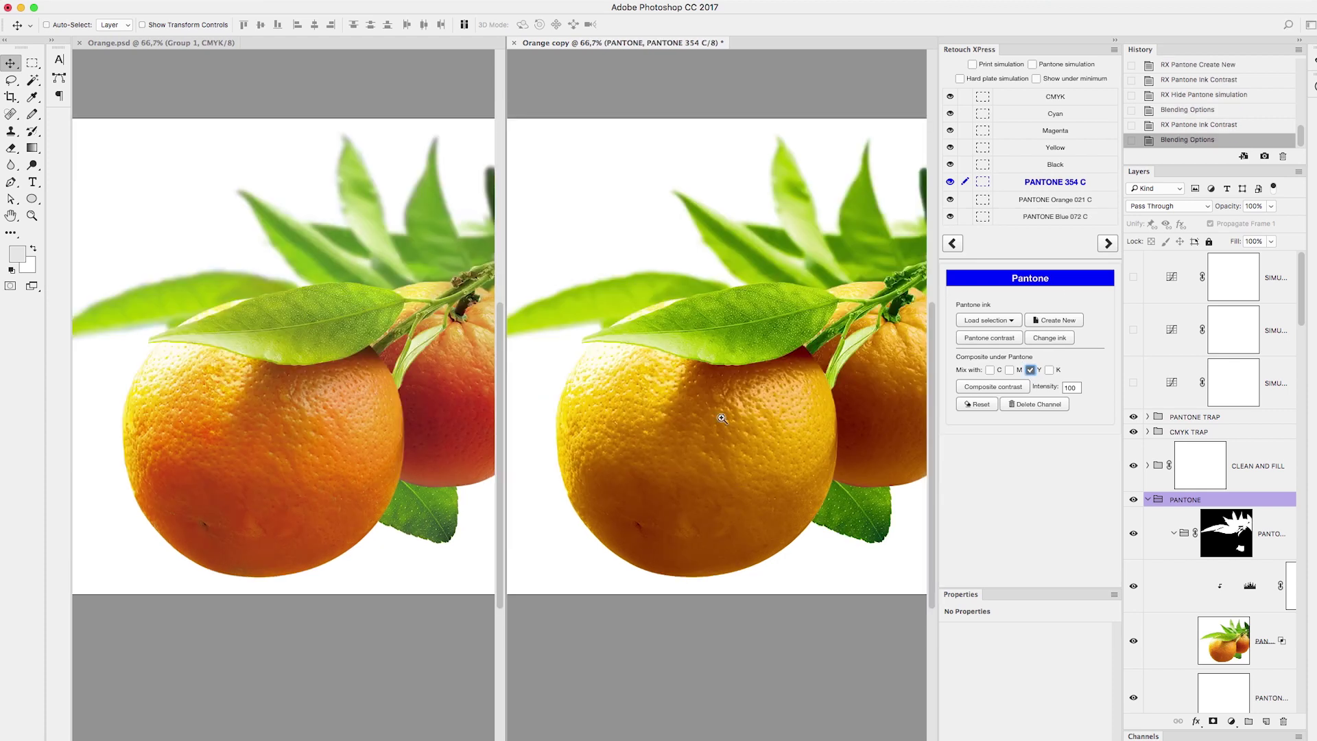
click(721, 418)
click(1063, 218)
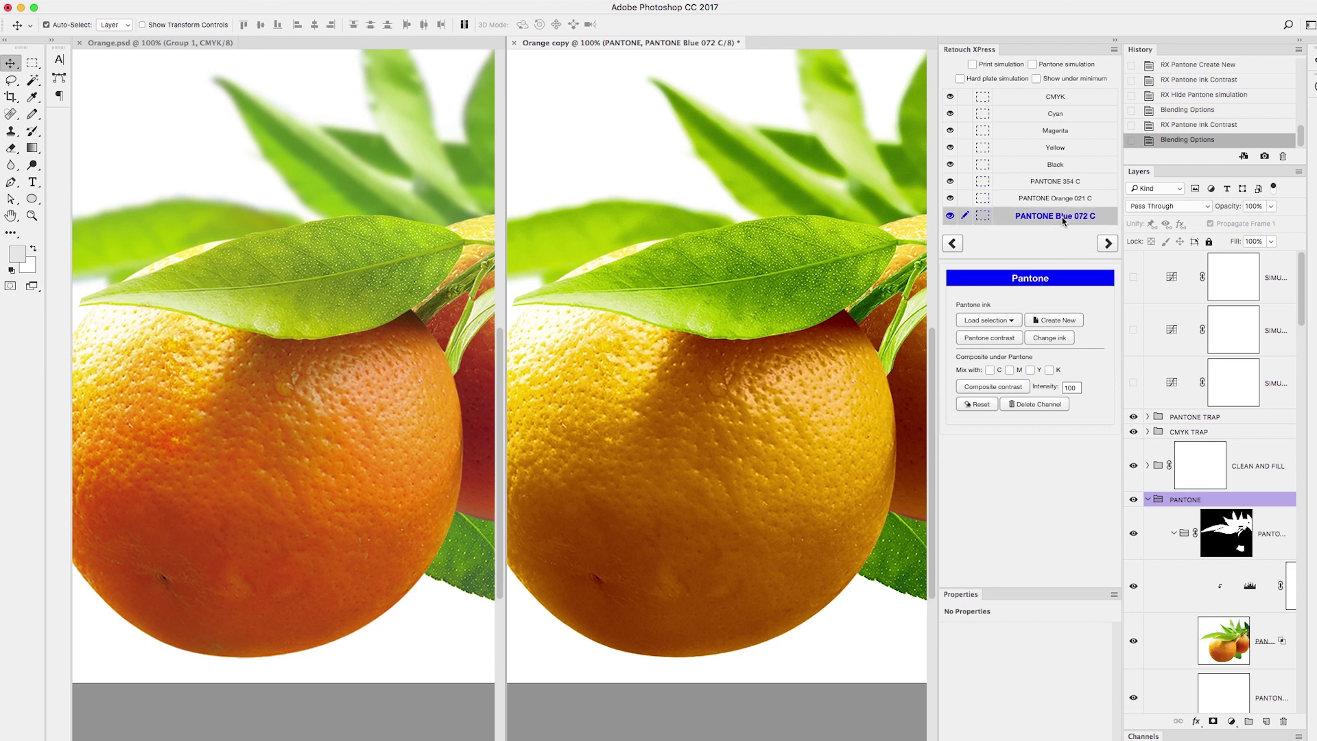
click(1000, 338)
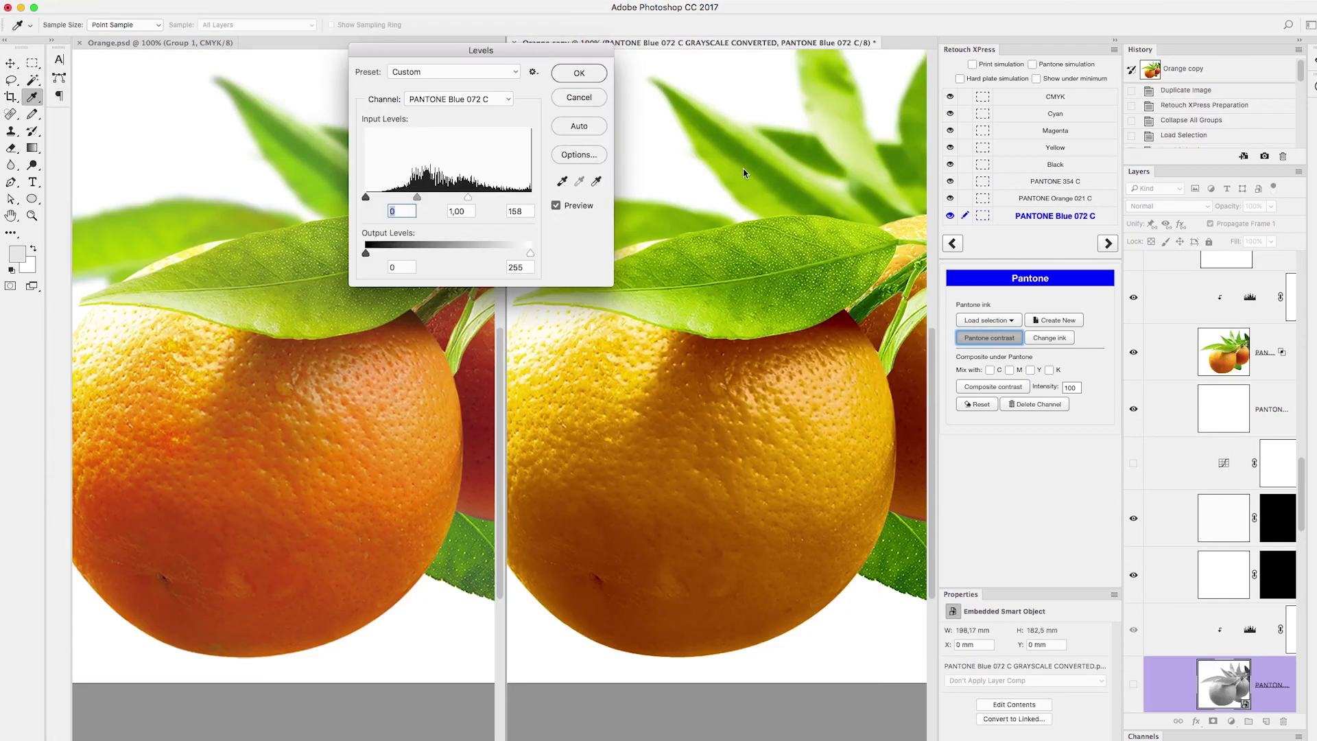
drag(539, 53, 606, 10)
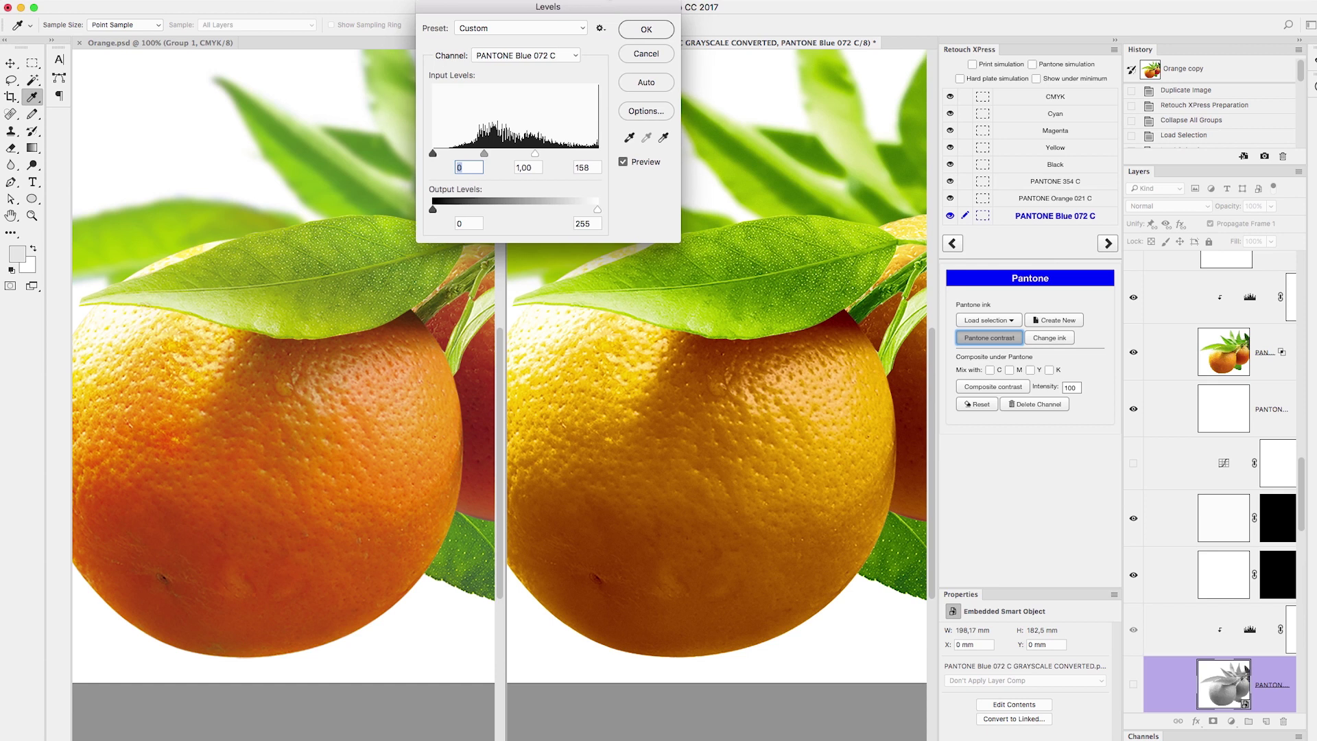
drag(486, 155, 475, 157)
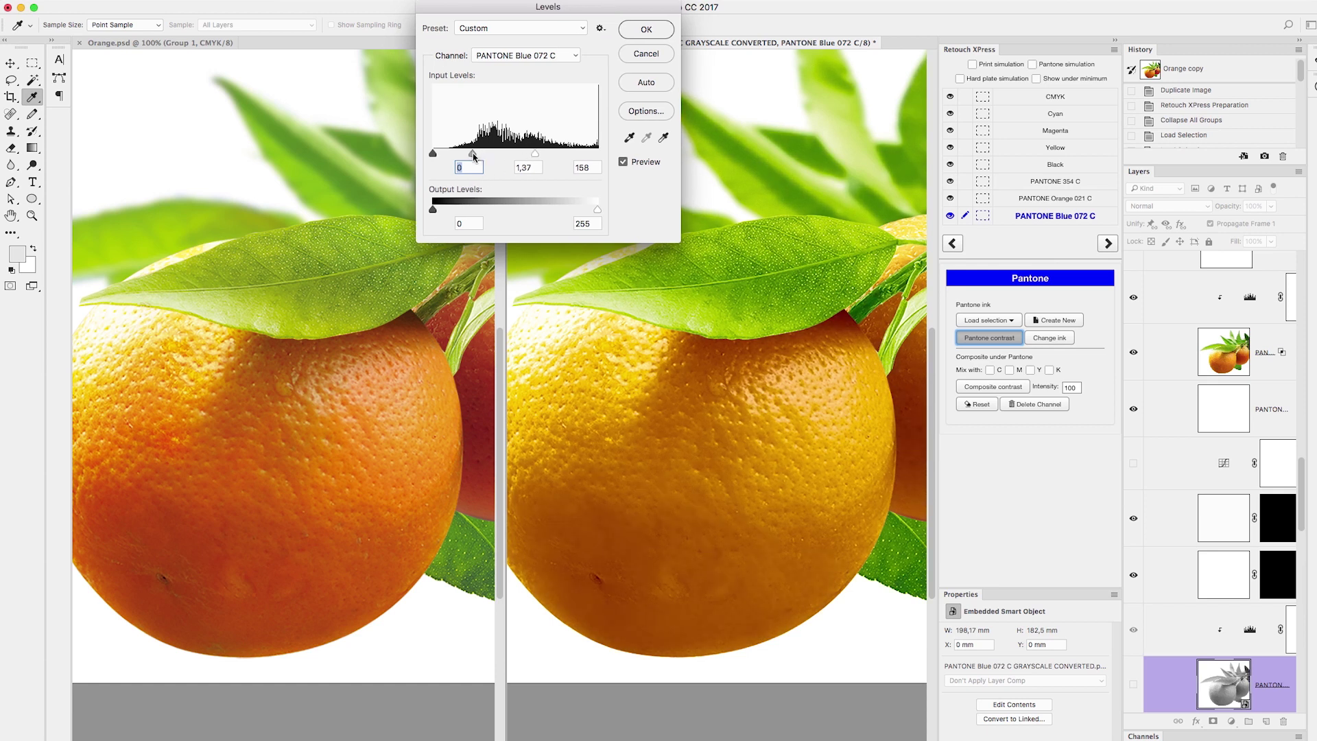
click(659, 29)
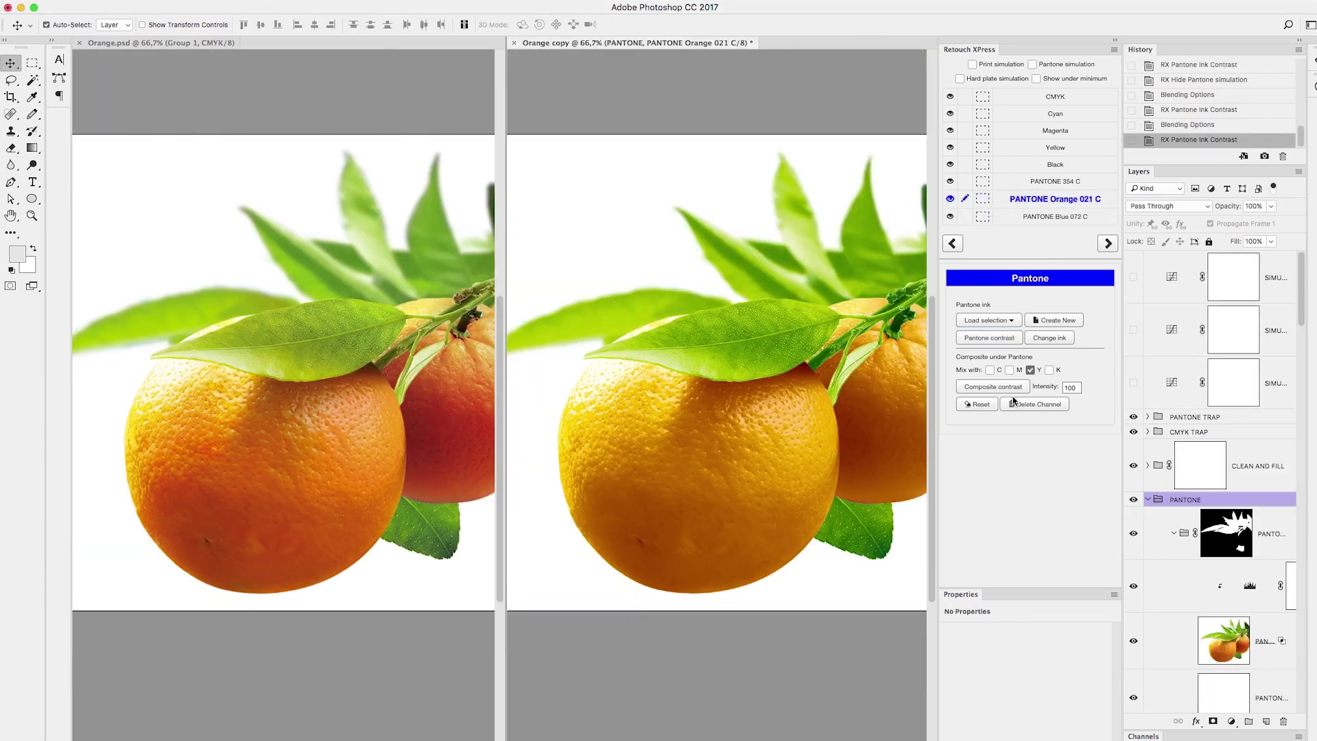
Set the Pantone contrast black input level of the PANTONE Orange 021 C channel to 35.
click(1003, 341)
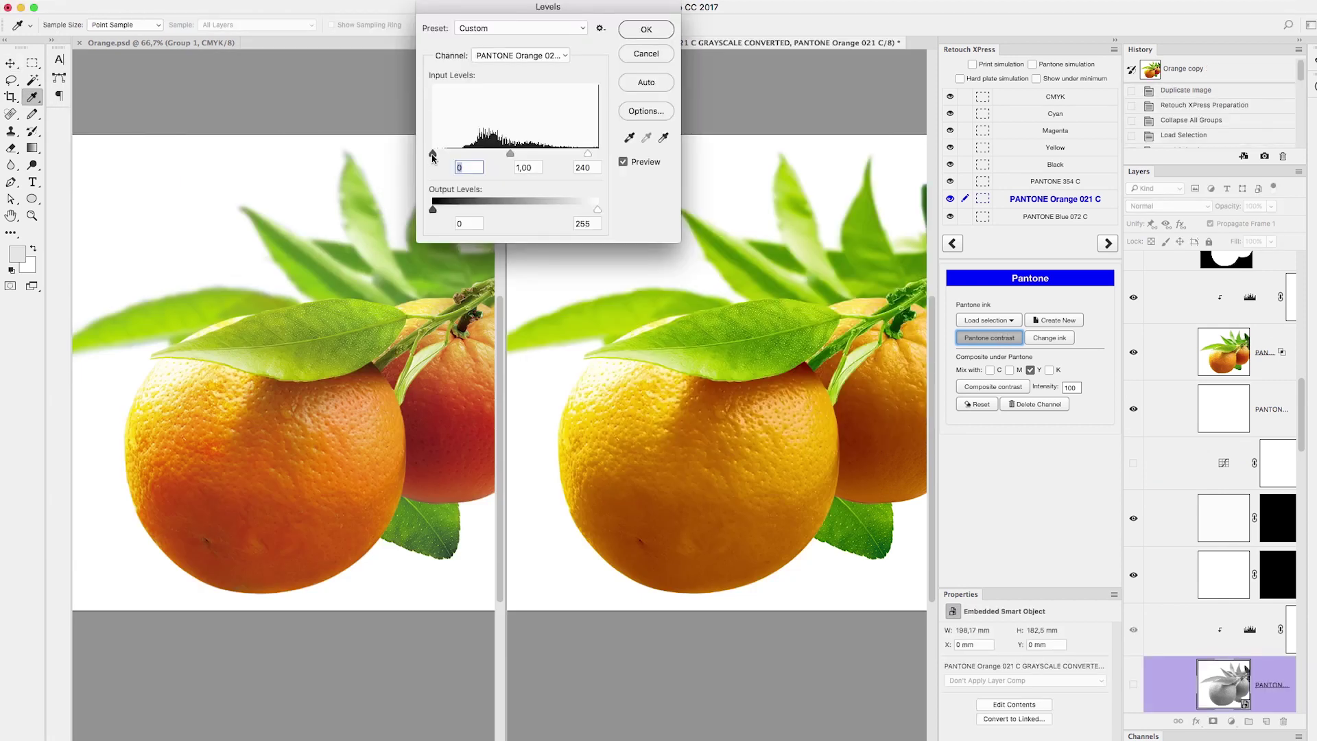
drag(433, 157, 456, 158)
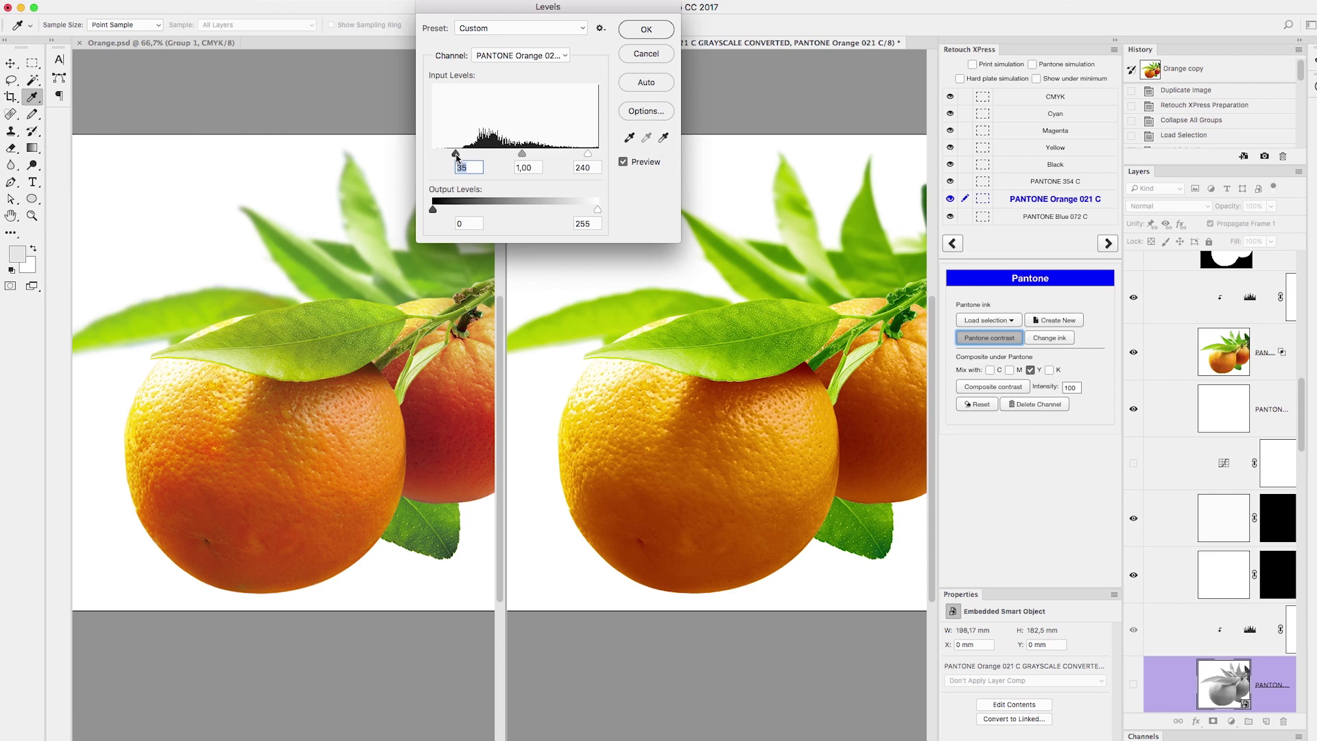
click(658, 34)
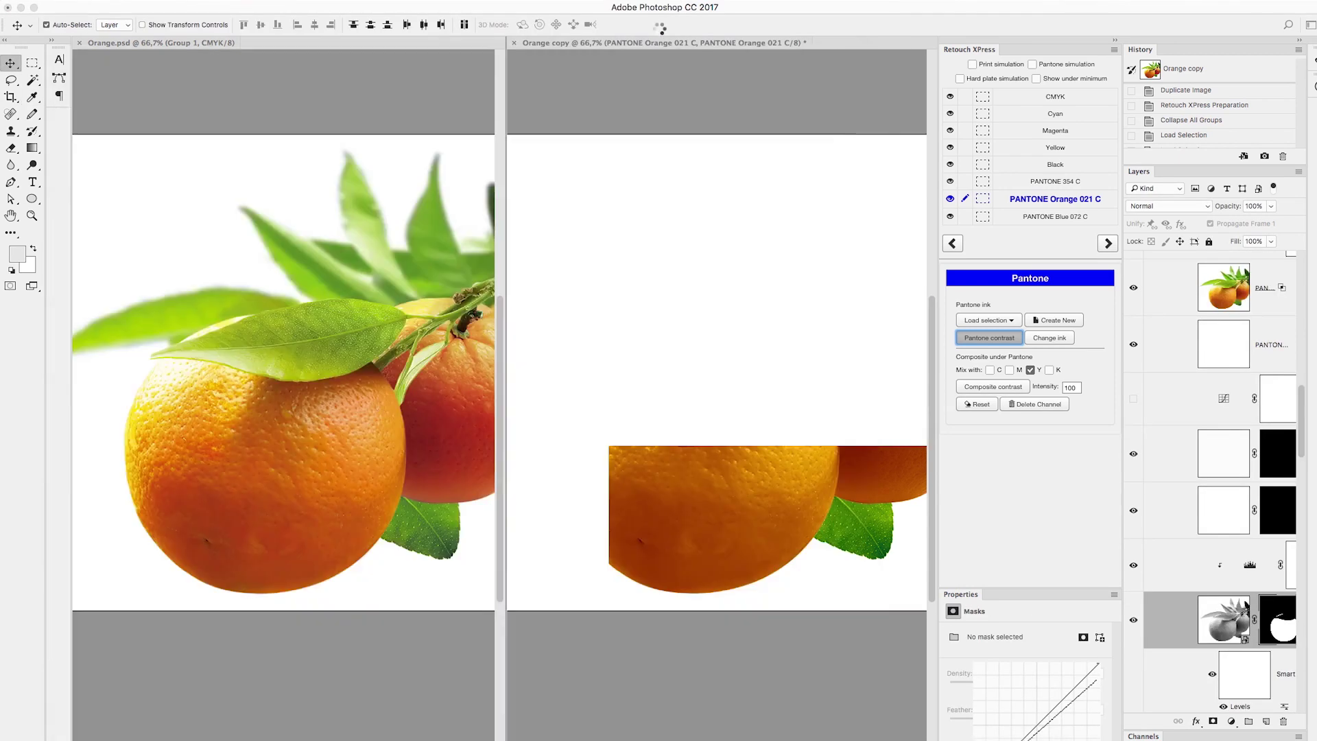
Examine the spot channels without CMYK by toggling PANTONE 354 C, Orange 021 C and Blue 072 C, restoring full channel visibility at the end.
click(950, 96)
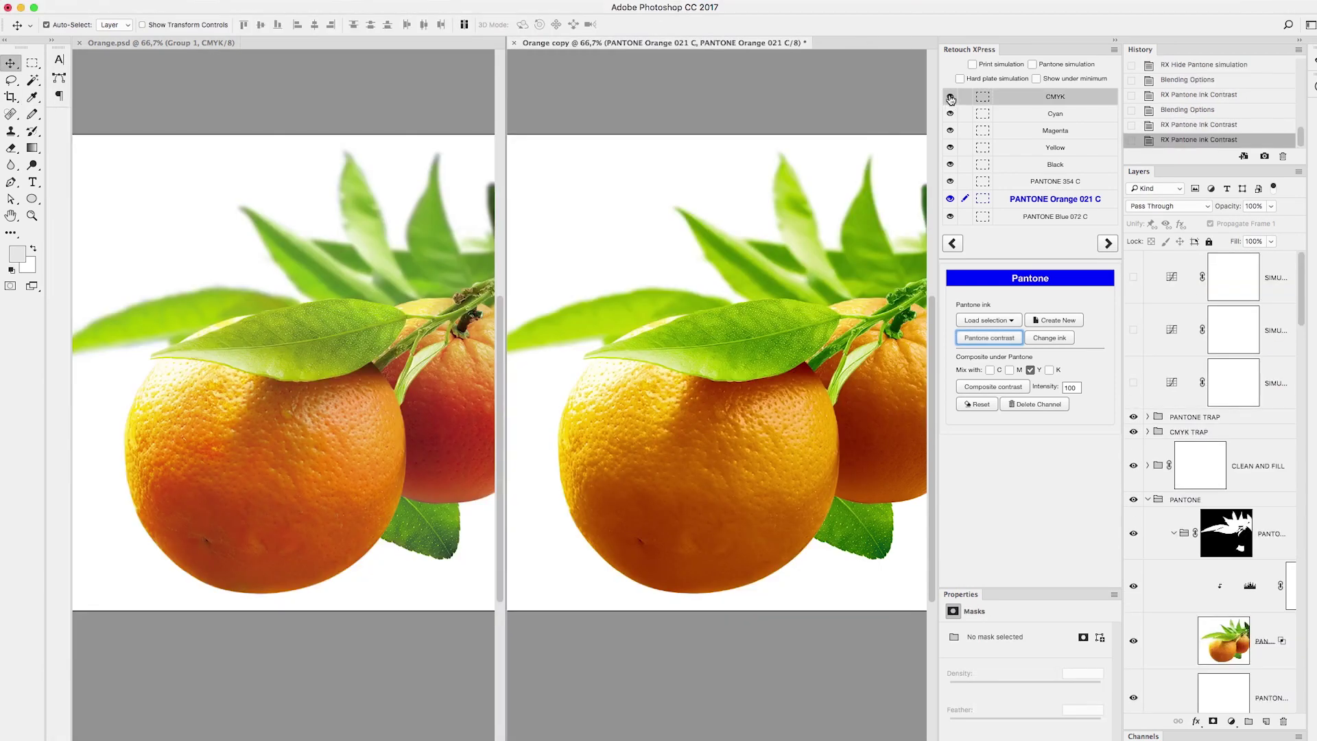
click(950, 217)
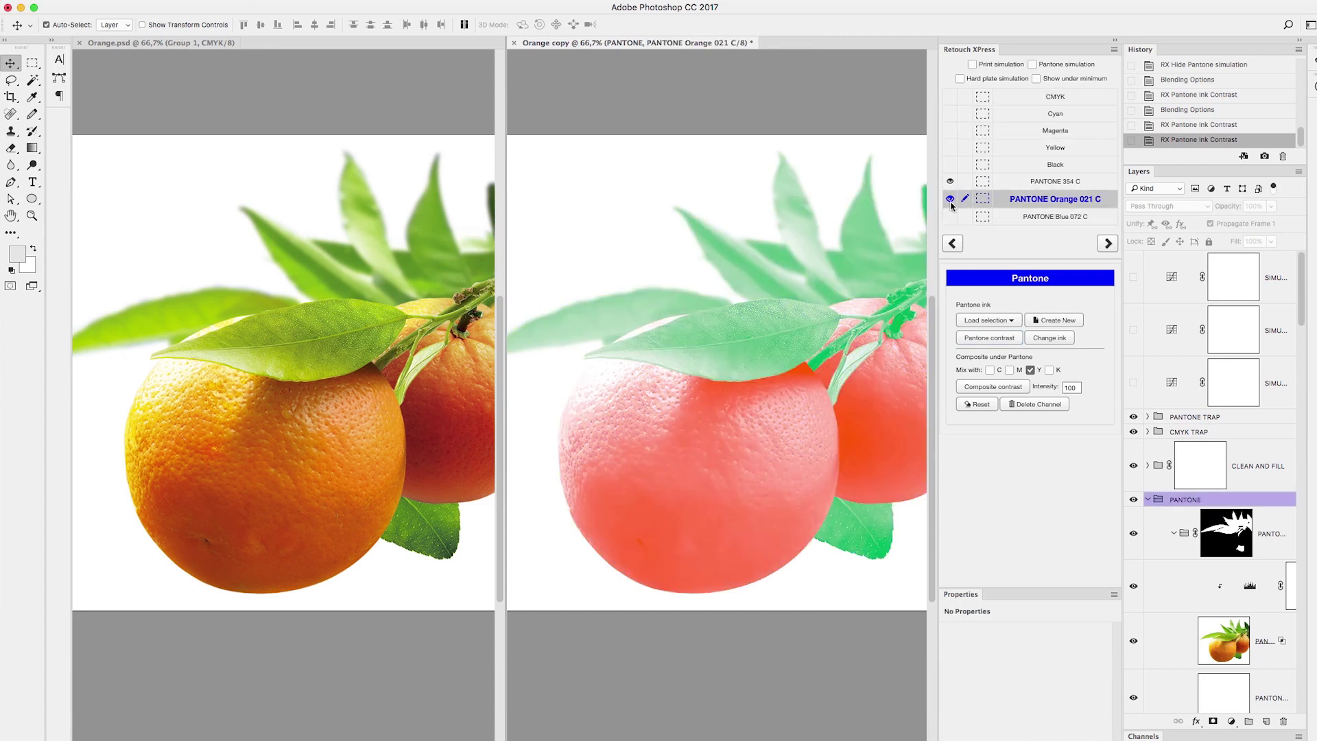
click(950, 200)
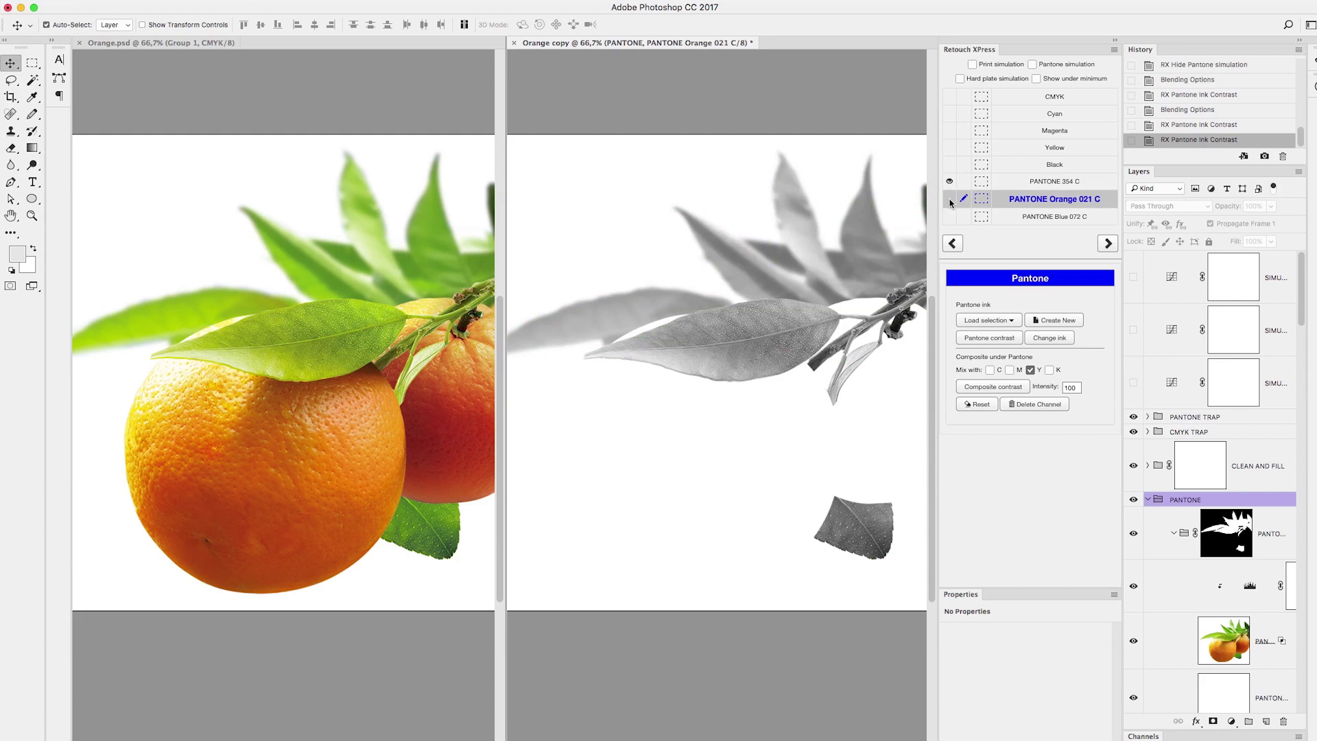
click(950, 200)
click(950, 217)
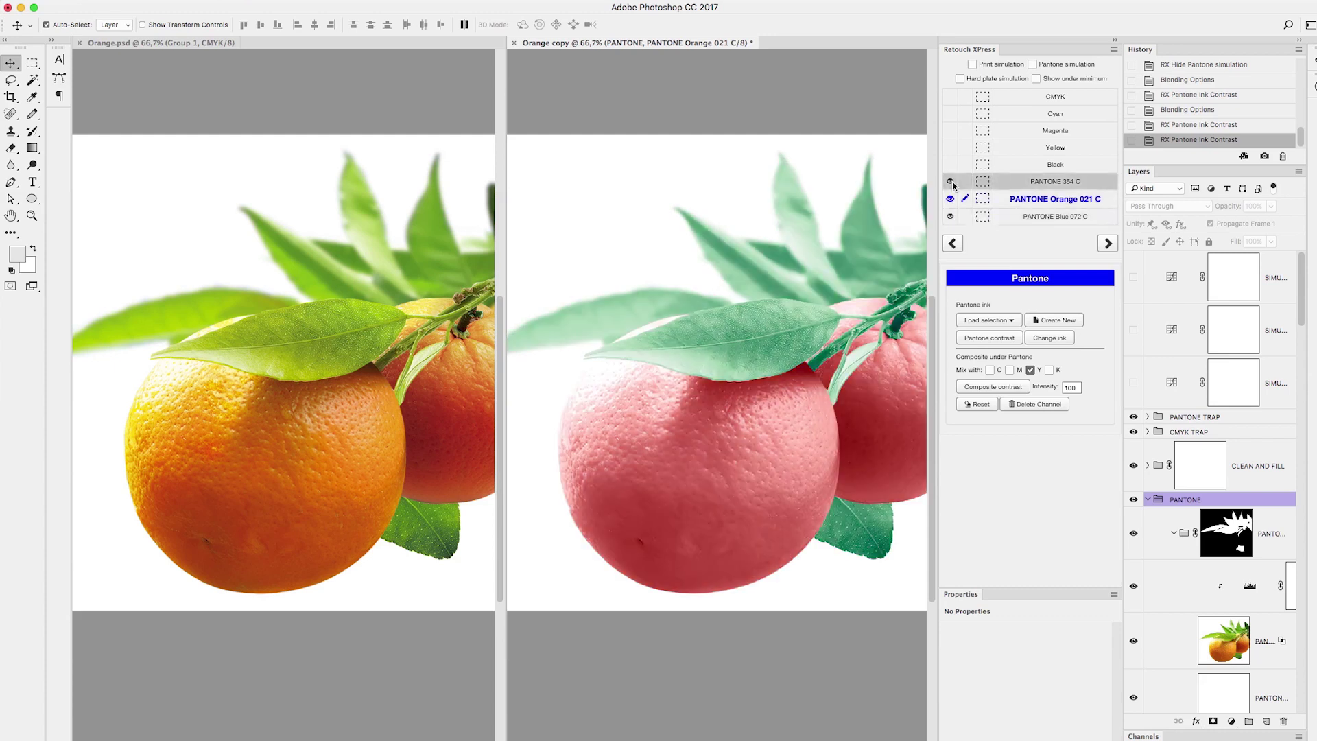
click(950, 182)
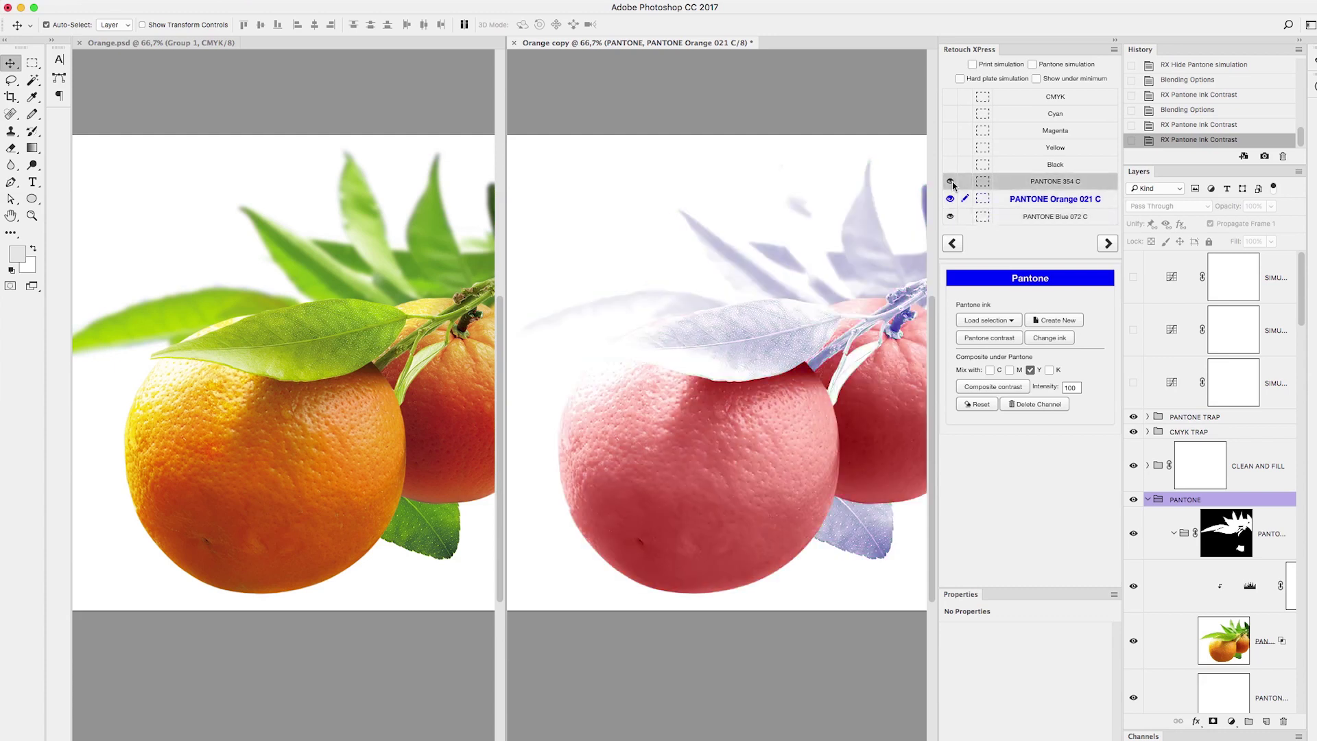
click(951, 217)
click(950, 217)
click(950, 182)
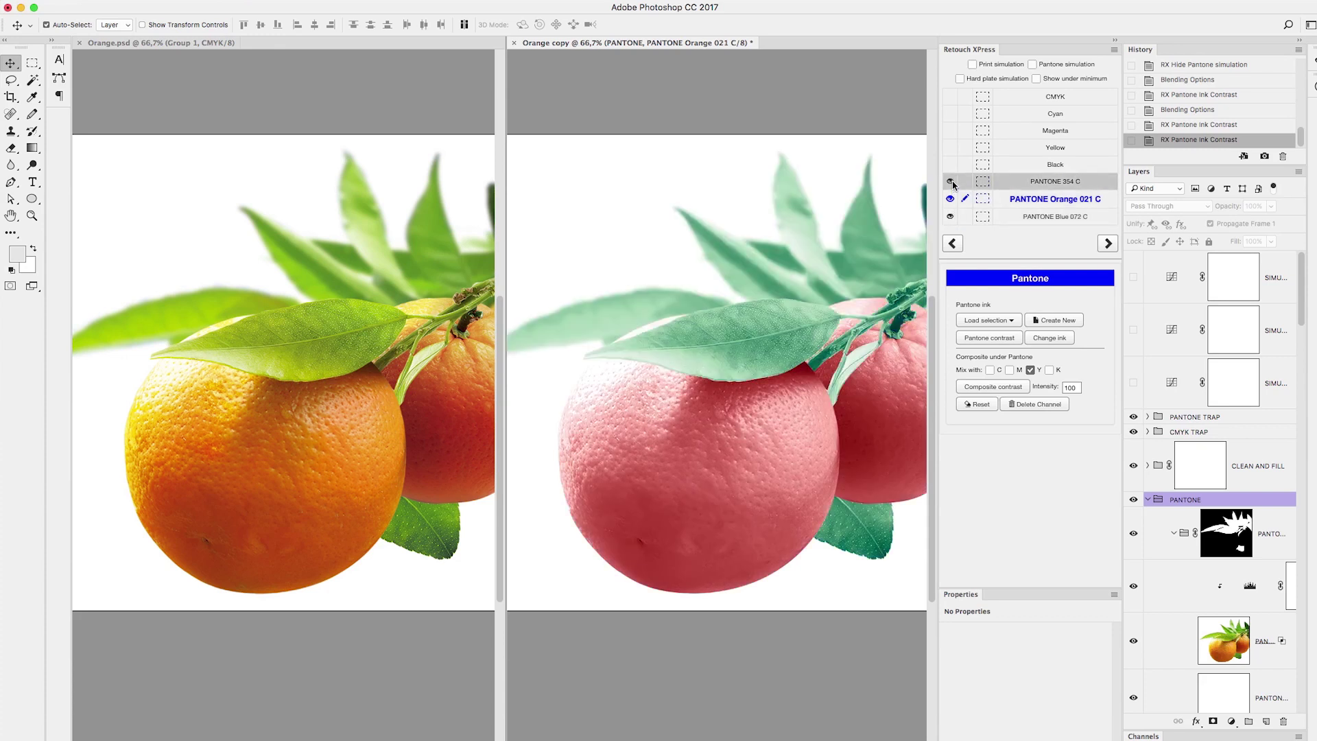
click(950, 96)
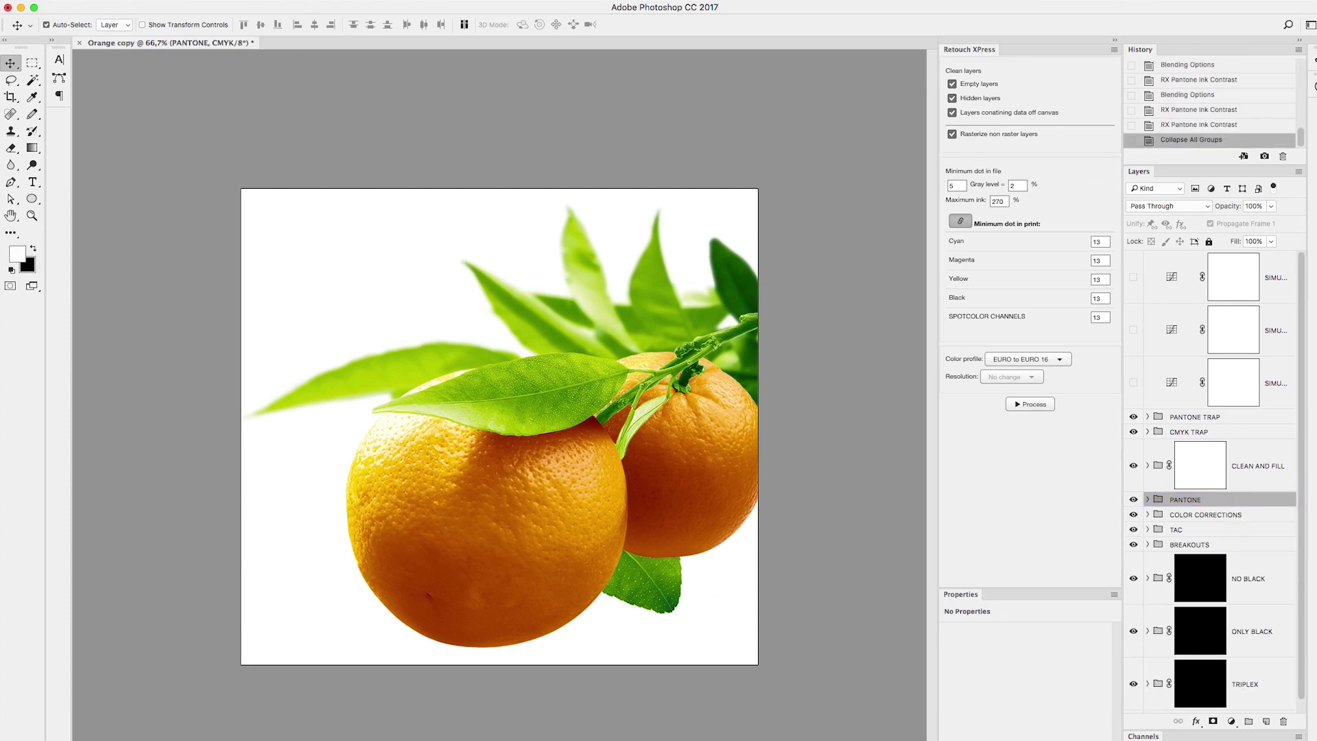
Save the separated image as Orange.psd in the PANTONE folder, replacing the existing file and keeping layers and spot colors.
click(121, 0)
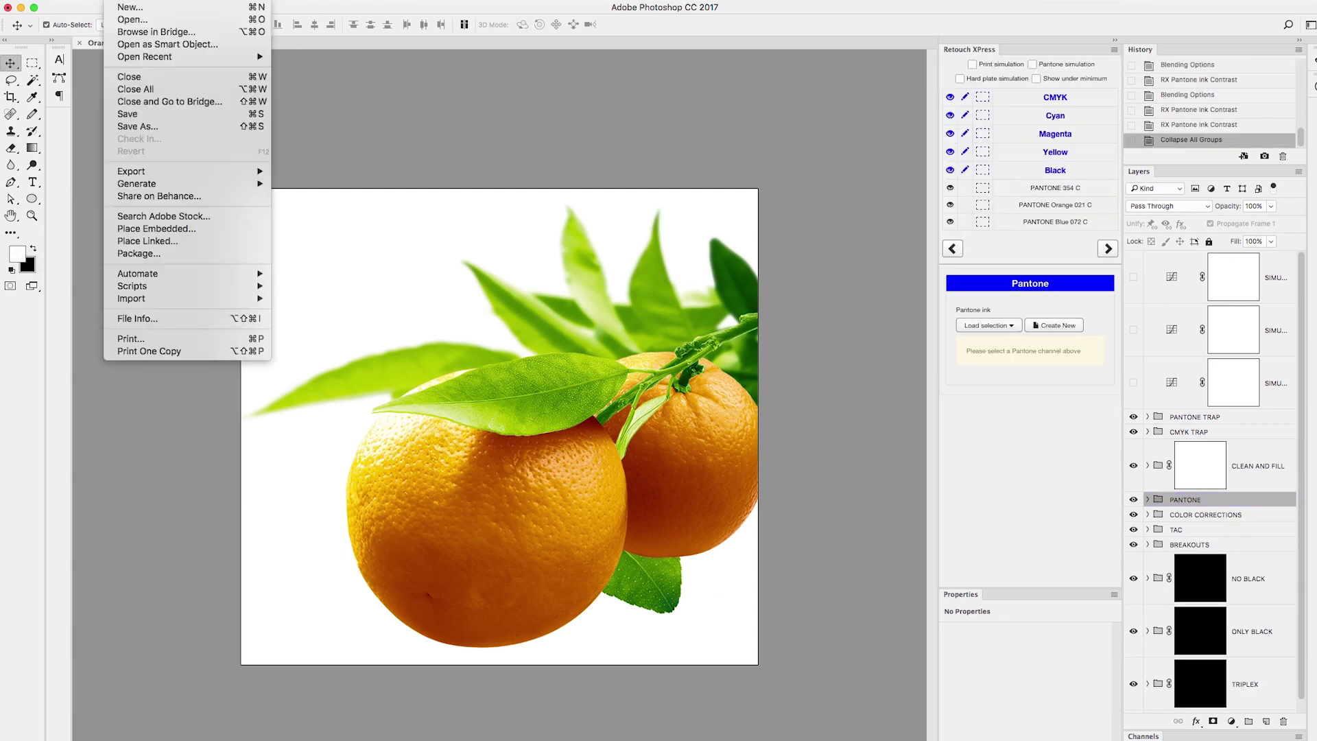
click(130, 126)
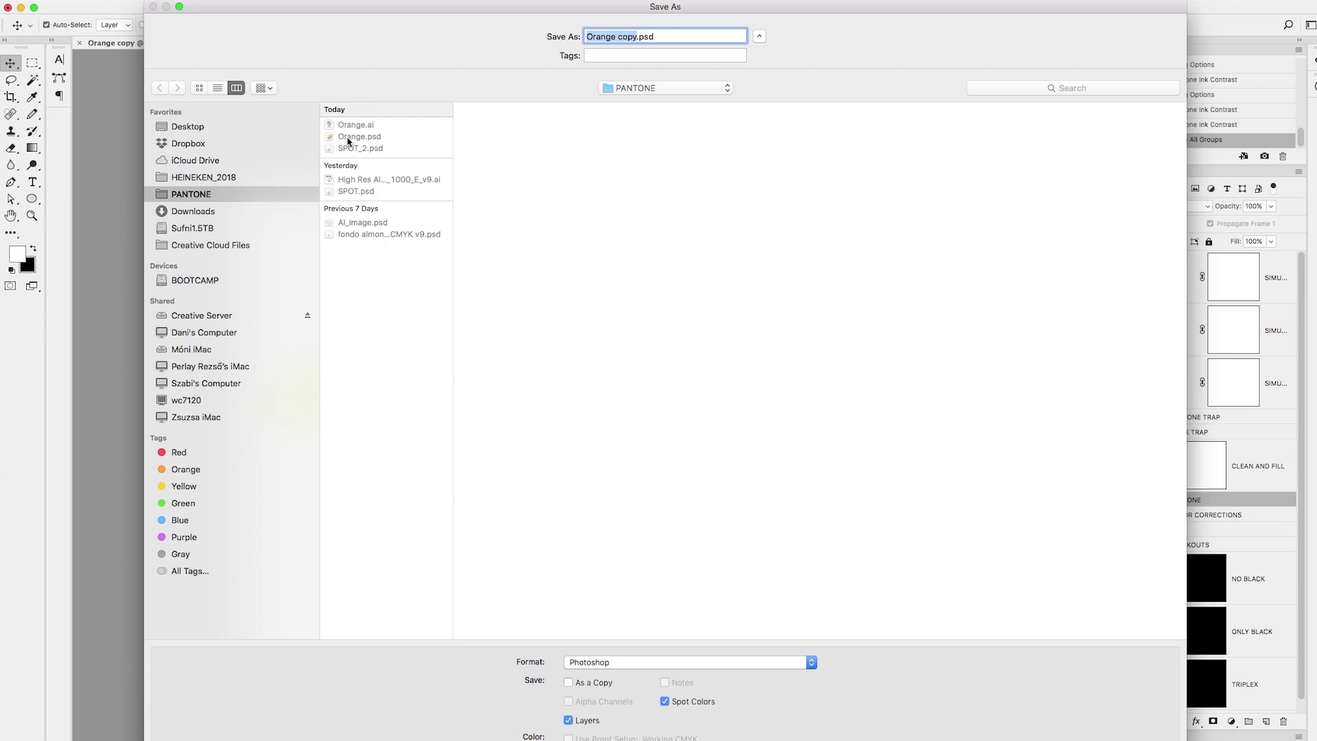
click(347, 141)
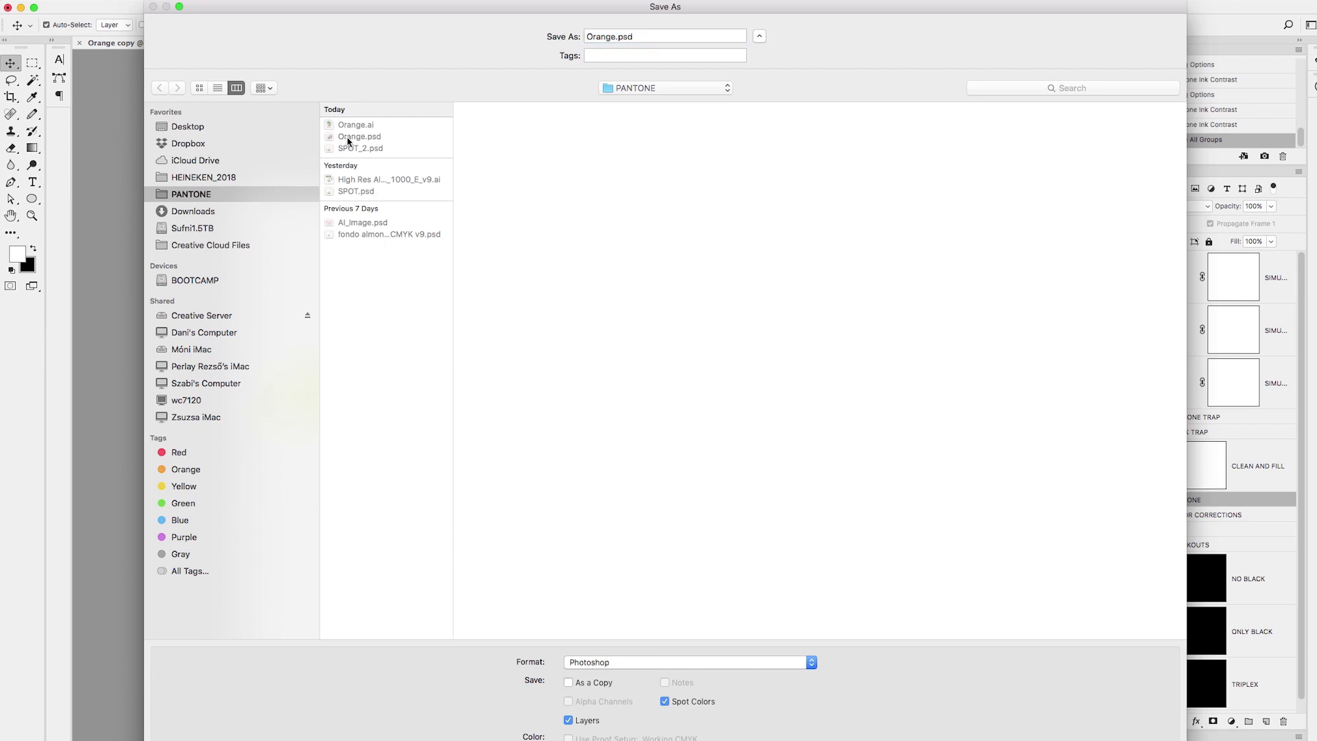
key(Return)
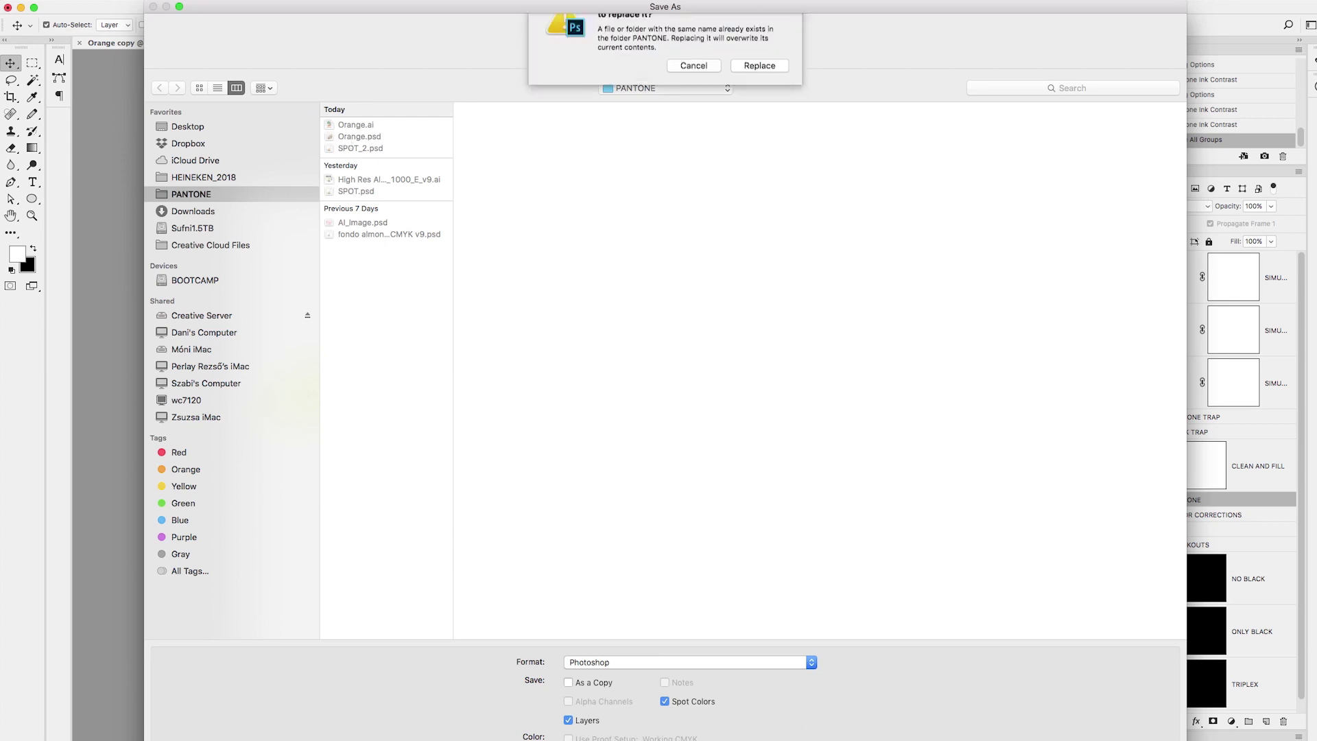
click(765, 91)
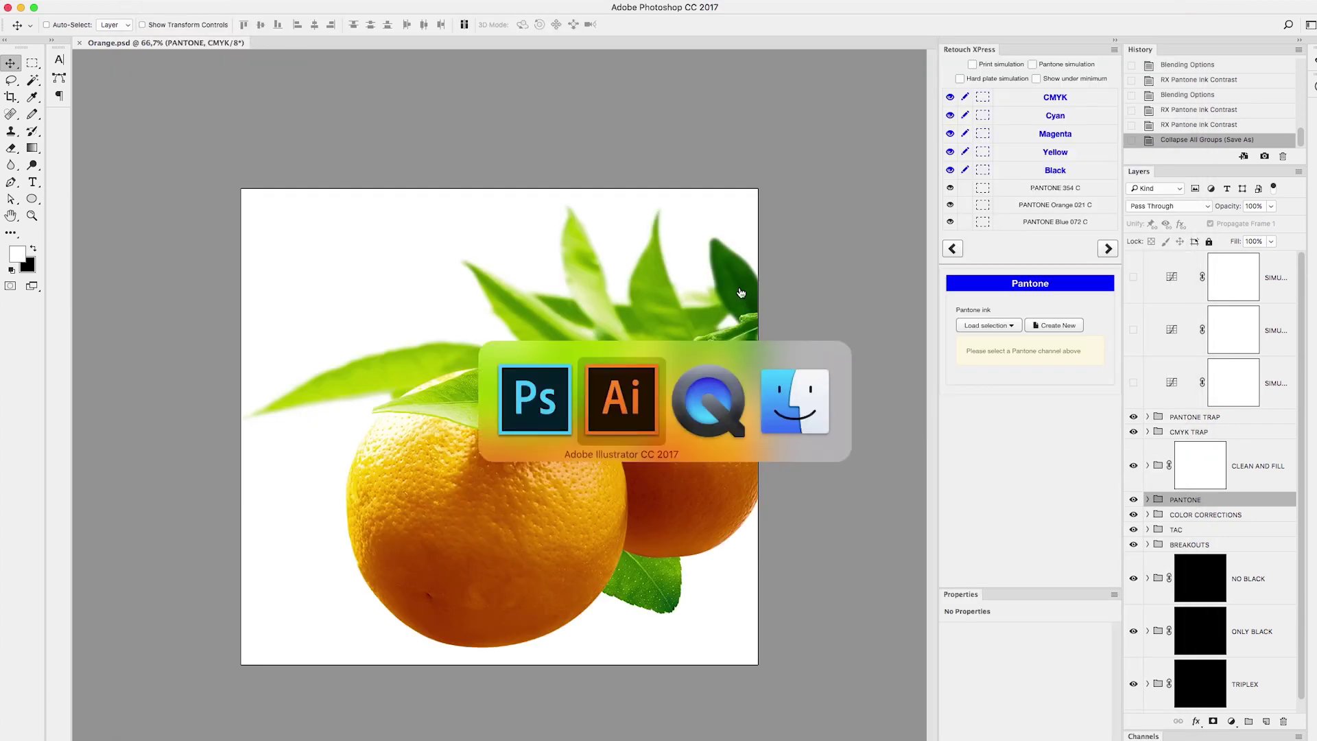
Switch to Illustrator and update the modified Orange.psd link using its embedded color profile, then collapse the list of links.
key(super+Tab)
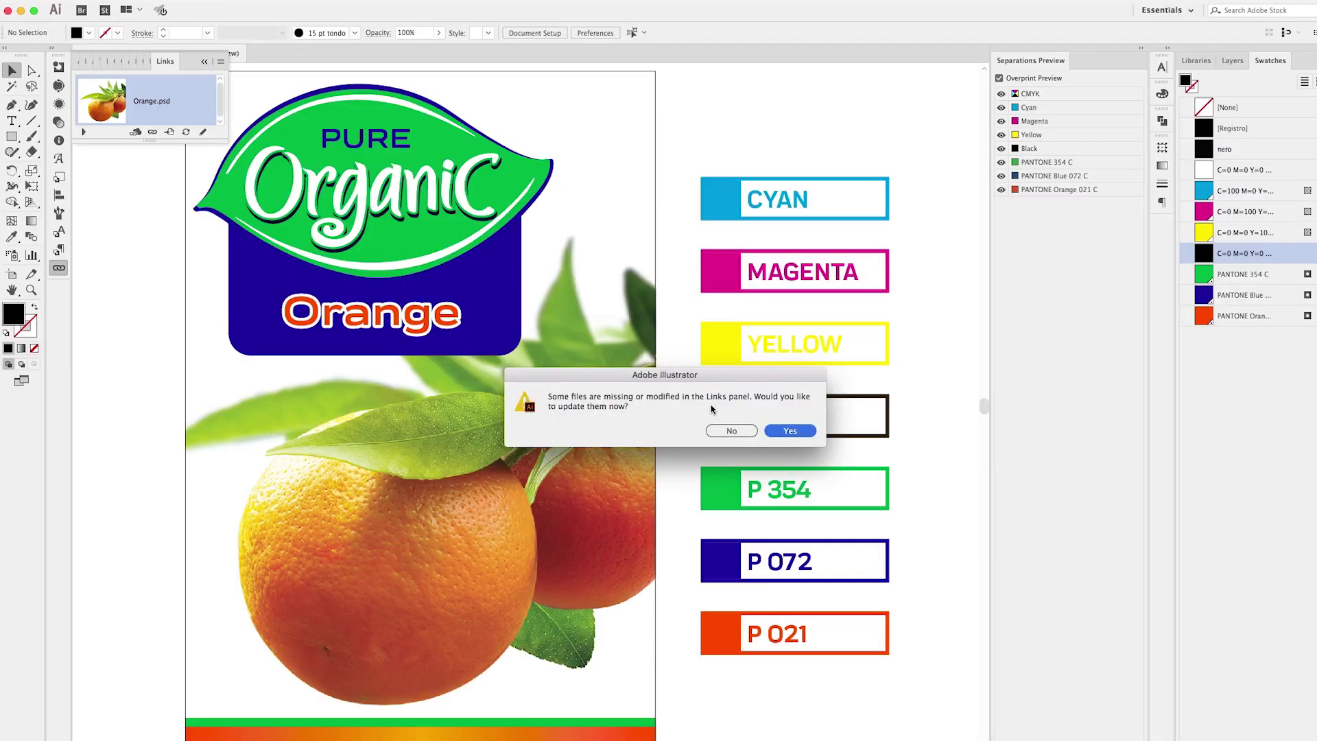
click(790, 431)
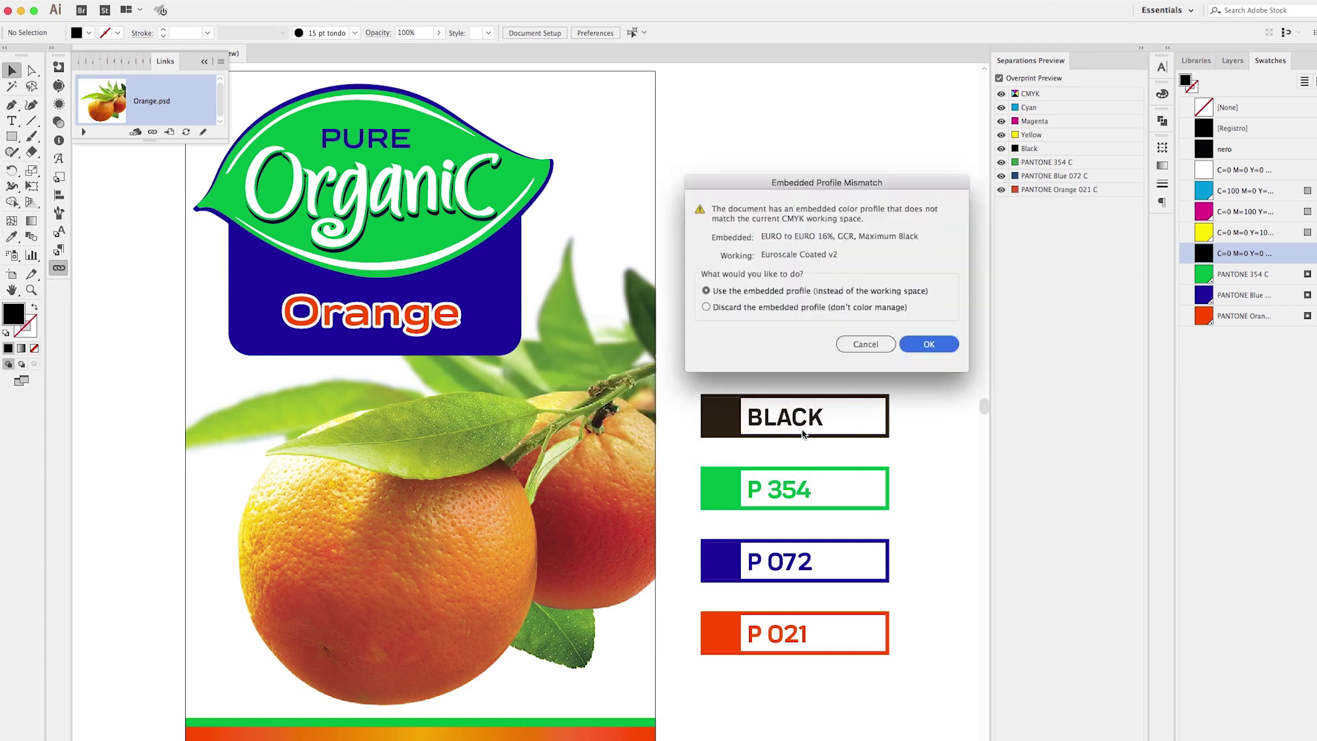
click(945, 343)
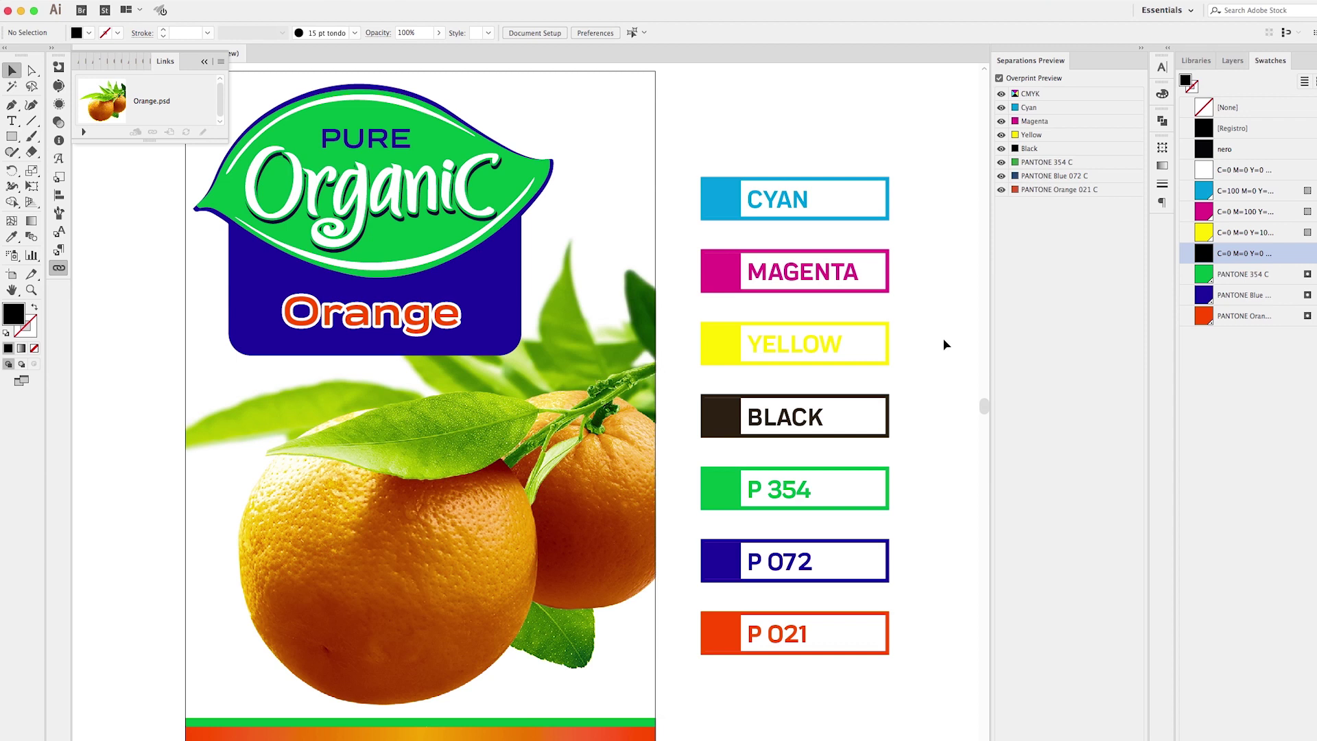
click(166, 63)
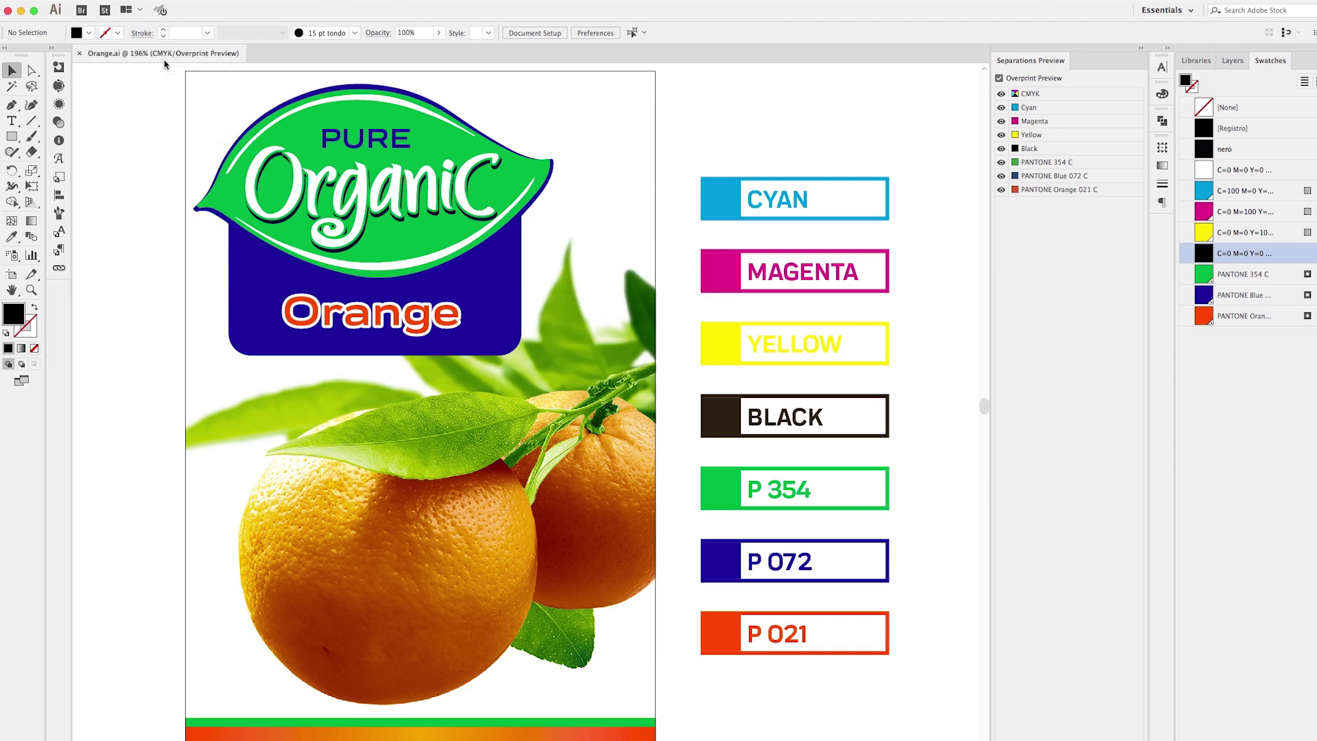
Examine the label's Cyan, Magenta, Yellow and Black separations one at a time, restoring all inks at the end.
alt+click(1002, 108)
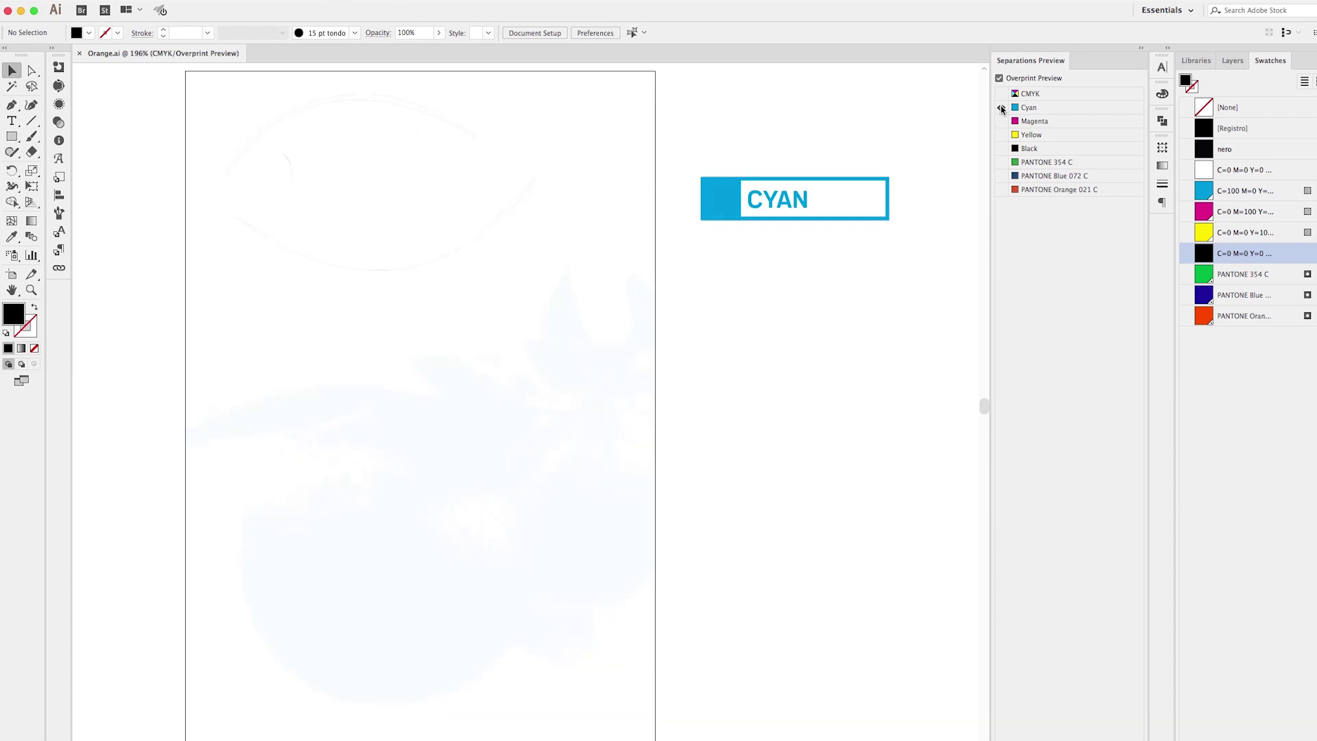
alt+click(1002, 109)
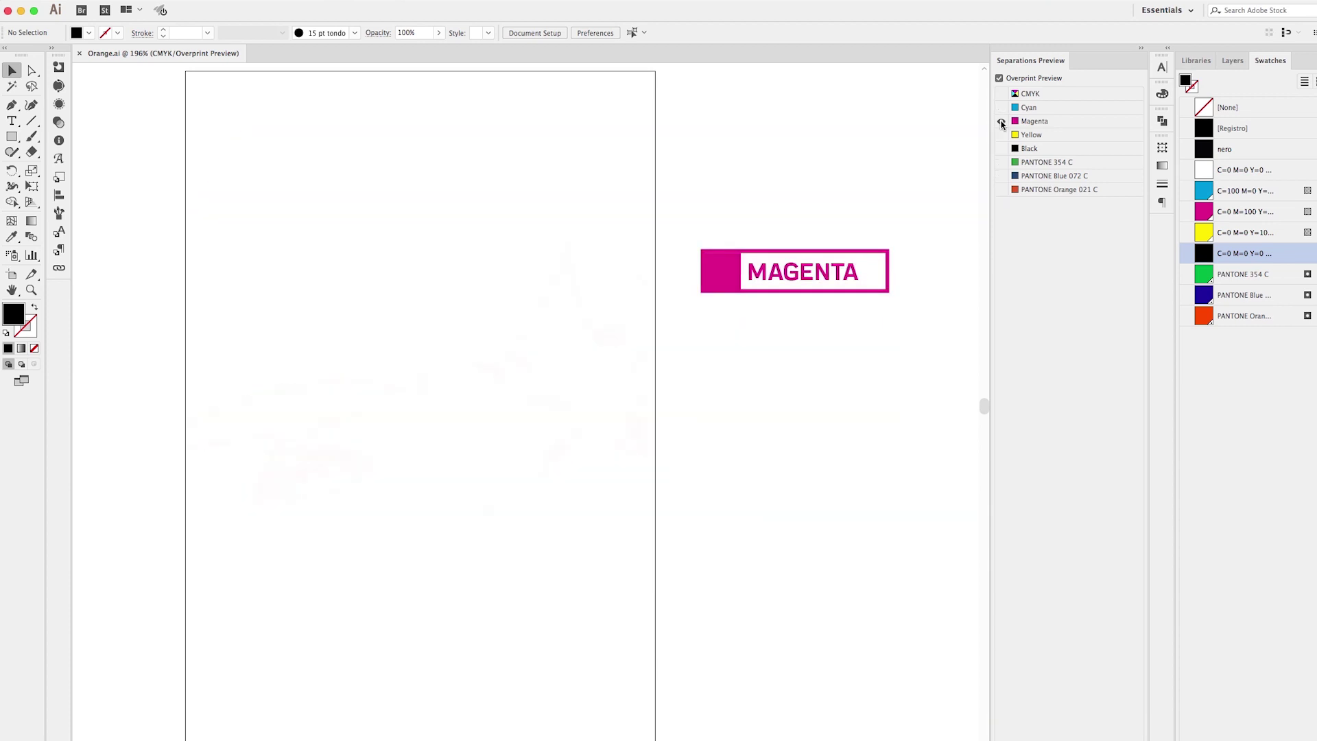
alt+click(1001, 122)
alt+click(1001, 136)
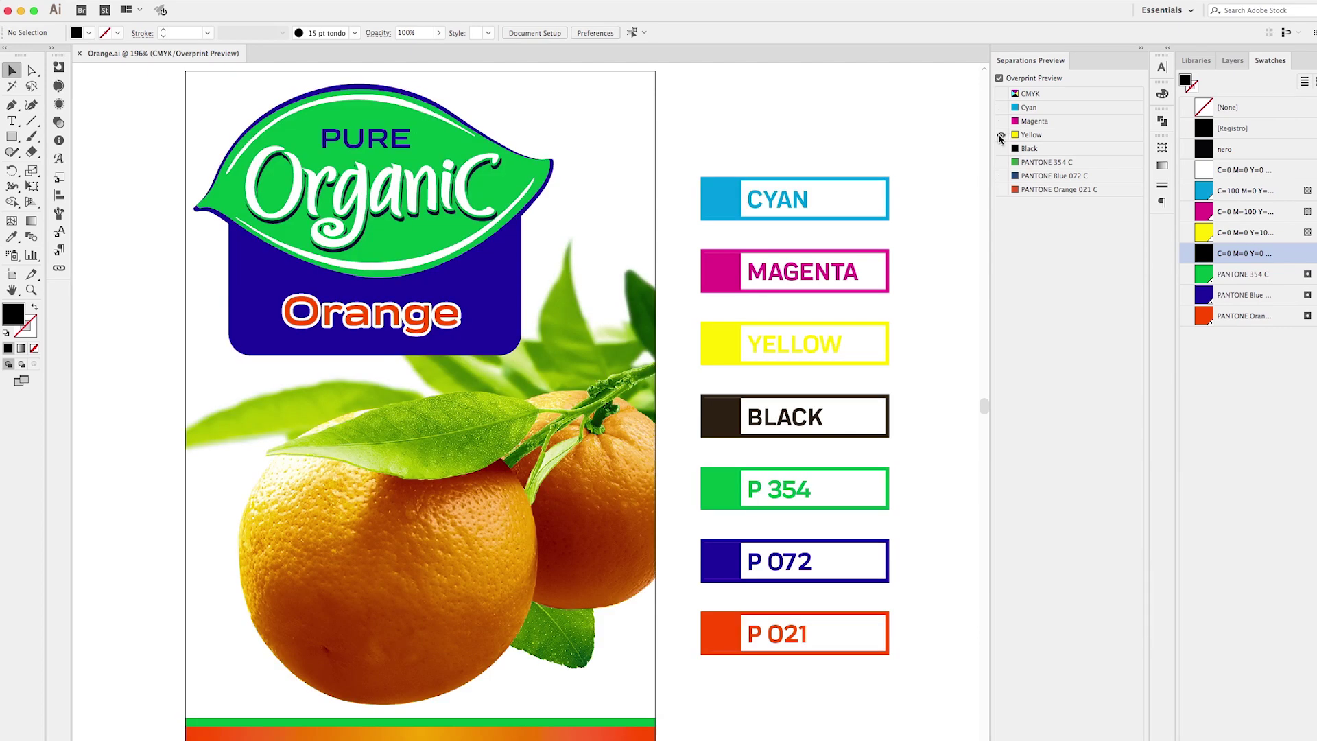
alt+click(1001, 136)
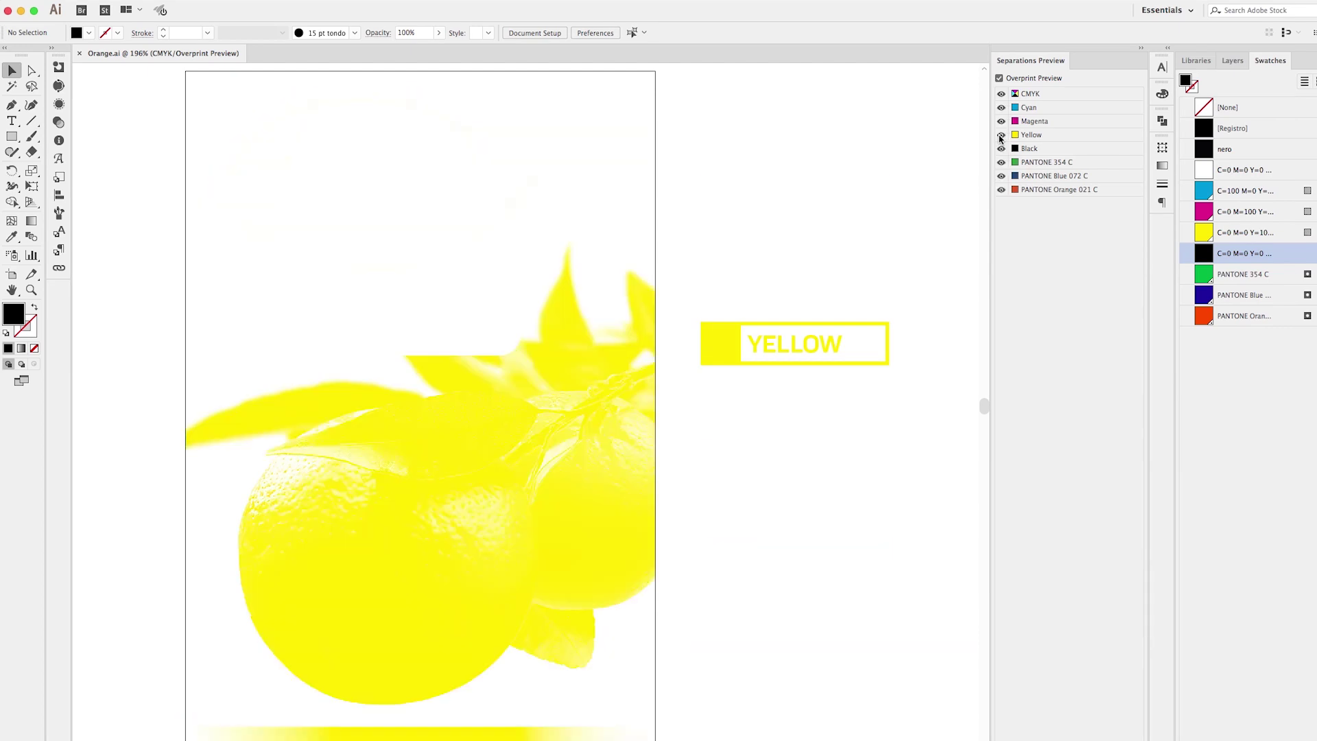
alt+click(1002, 149)
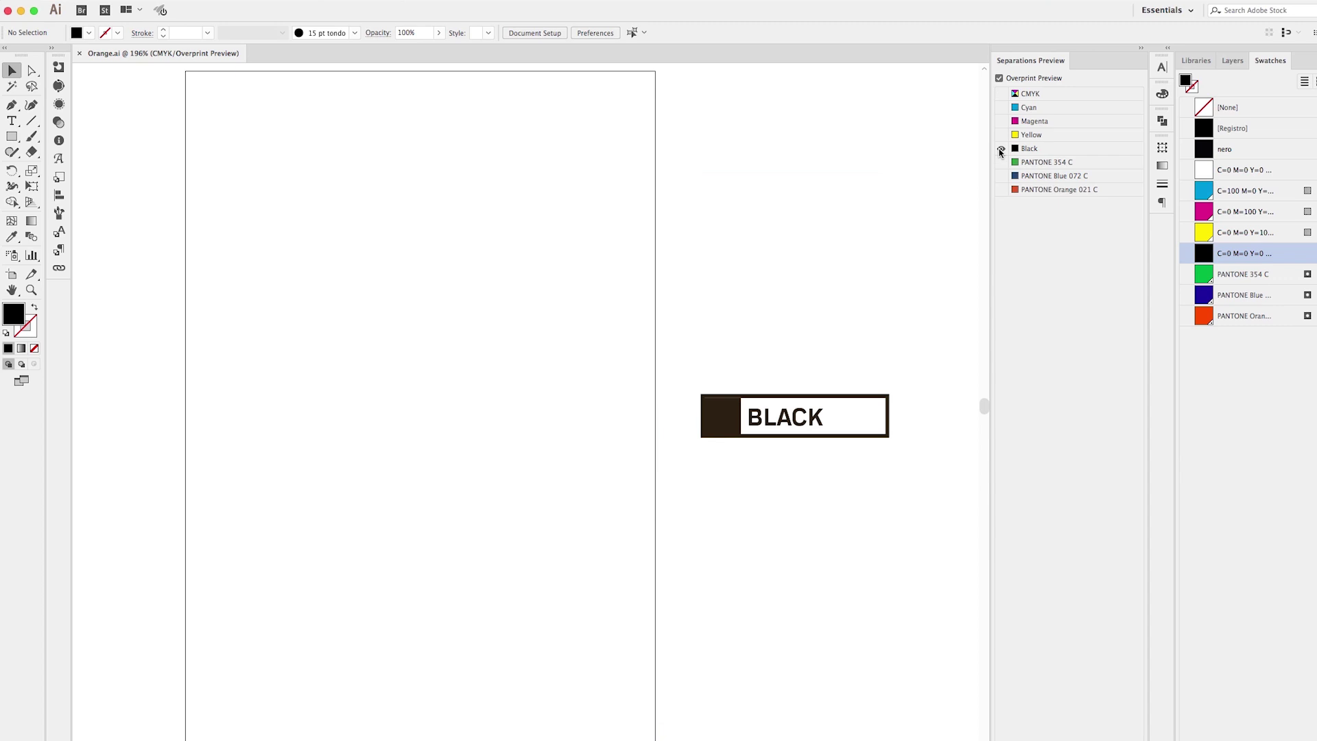
alt+click(1001, 150)
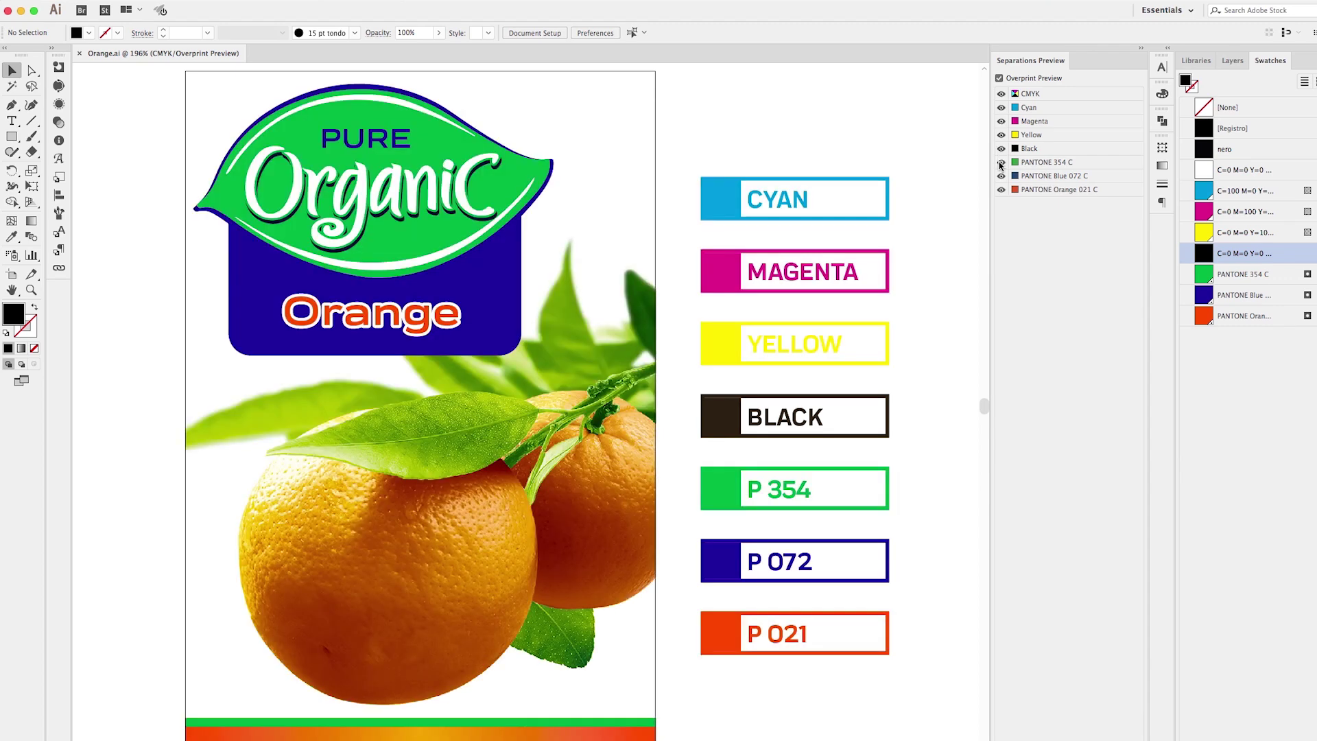
Examine the PANTONE 354 C, Blue 072 C and Orange 021 C separations one at a time, restoring all inks at the end.
alt+click(1000, 163)
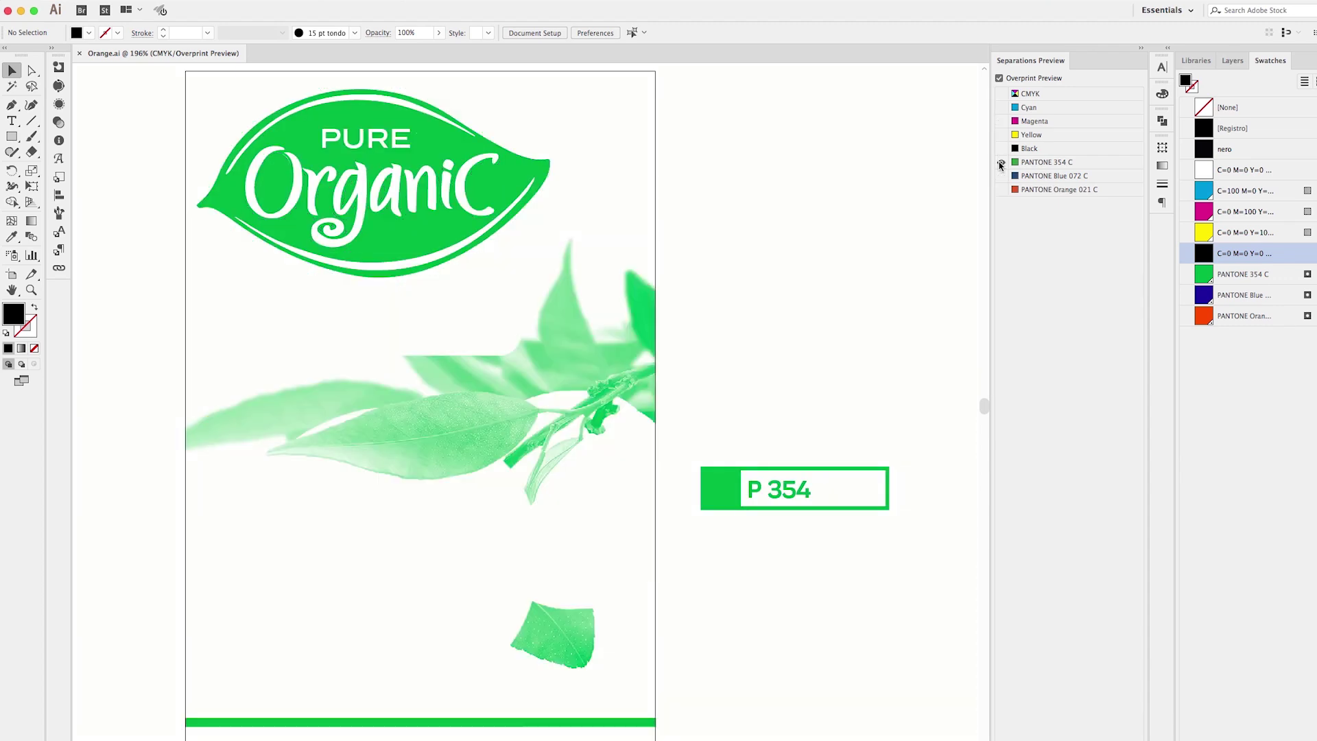
alt+click(1000, 163)
alt+click(1001, 177)
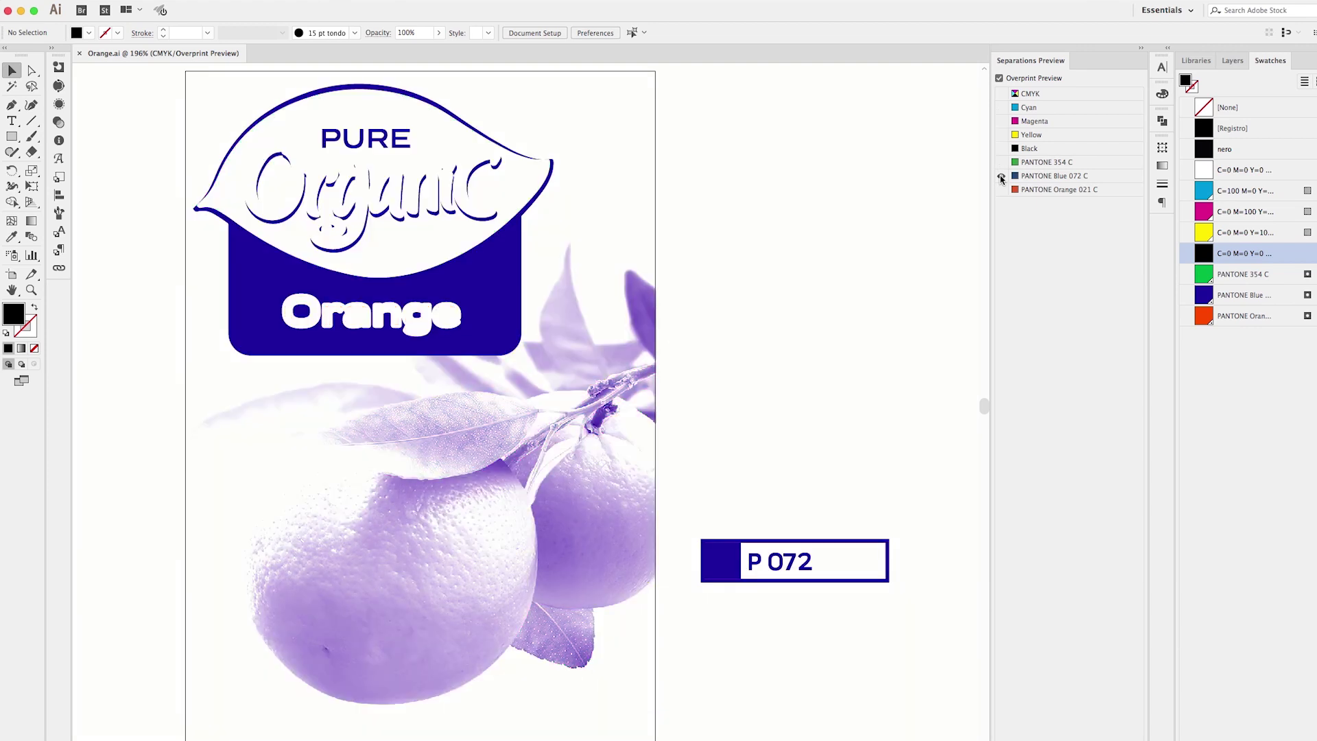
alt+click(1001, 177)
alt+click(1001, 191)
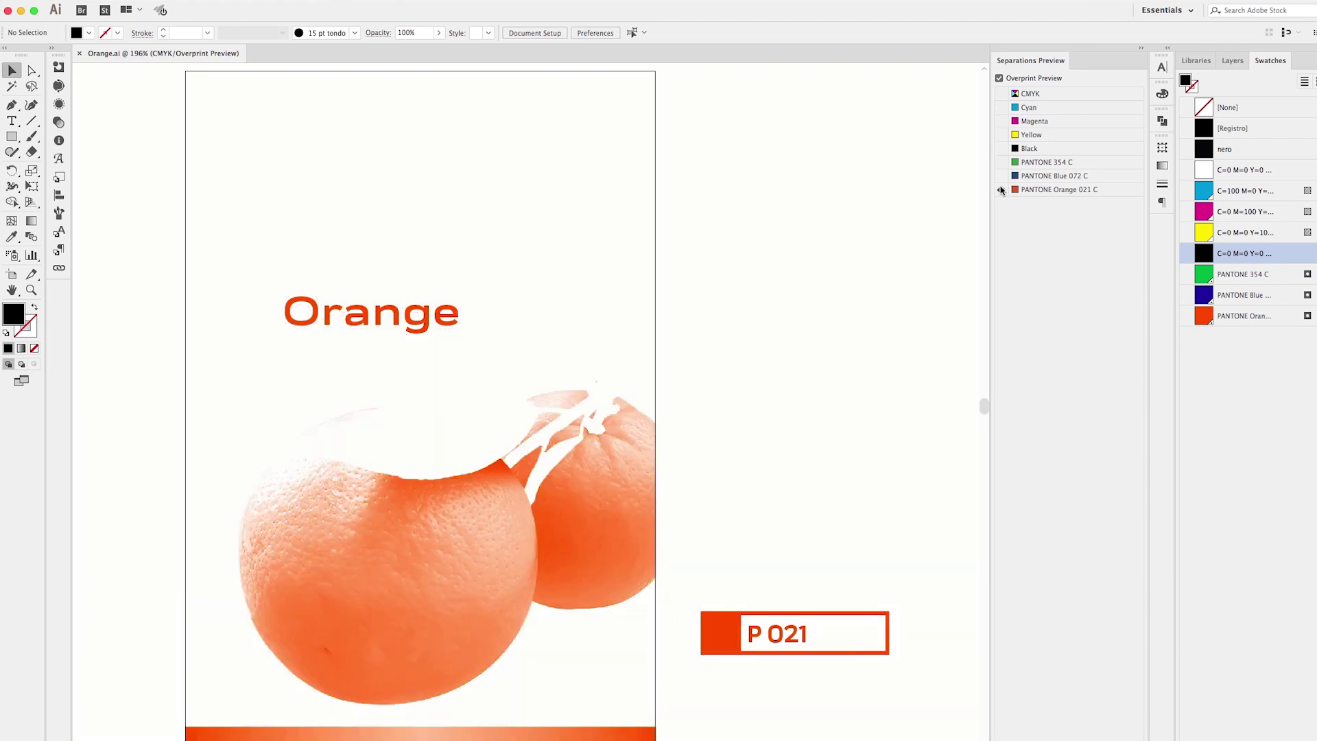
alt+click(1000, 191)
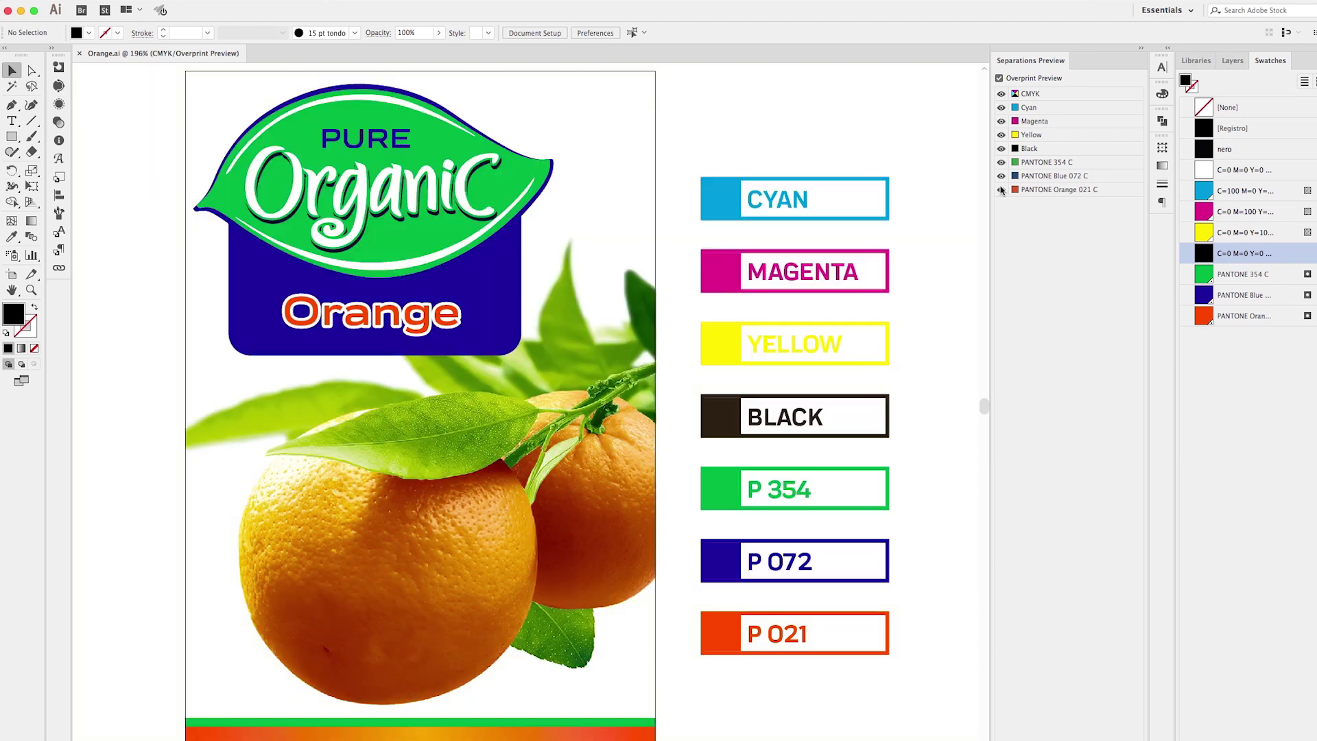
Hide the Black, Magenta and Cyan separations to preview the label with only yellow and the three Pantone inks.
click(1001, 149)
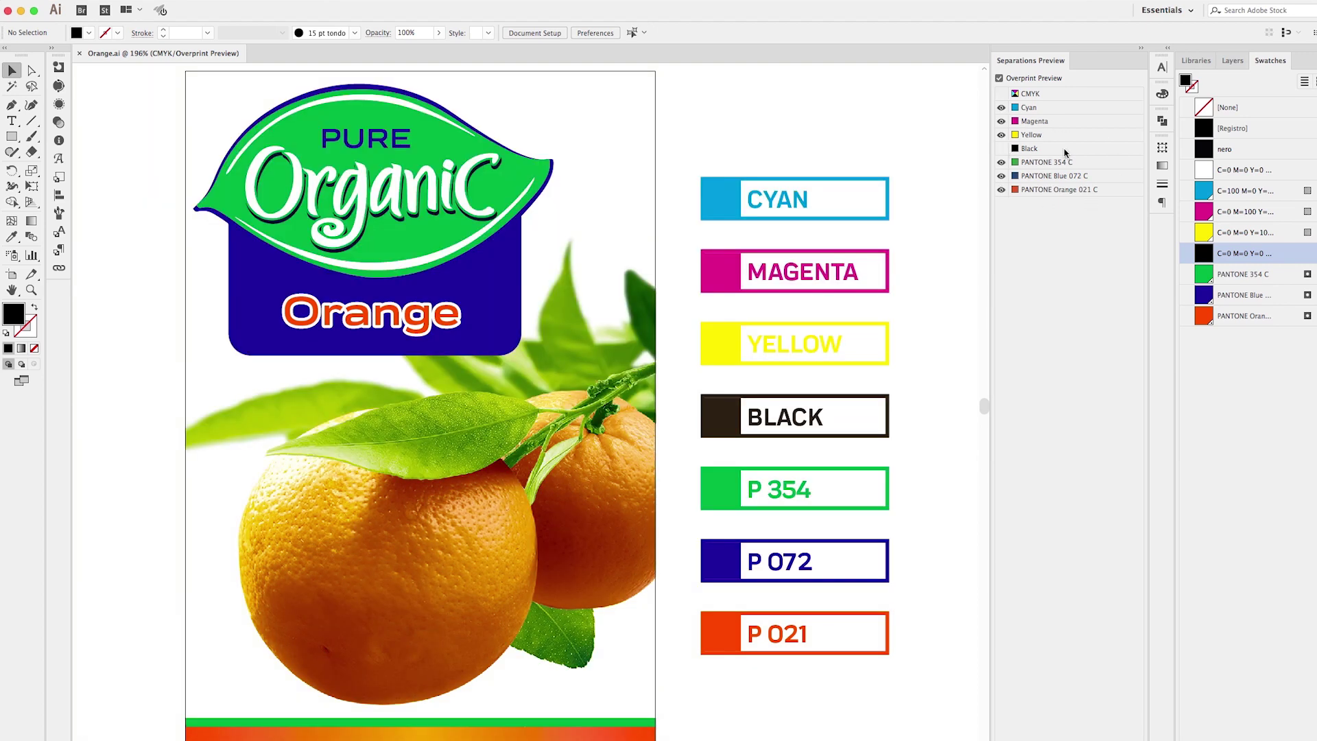
click(1001, 121)
click(1001, 108)
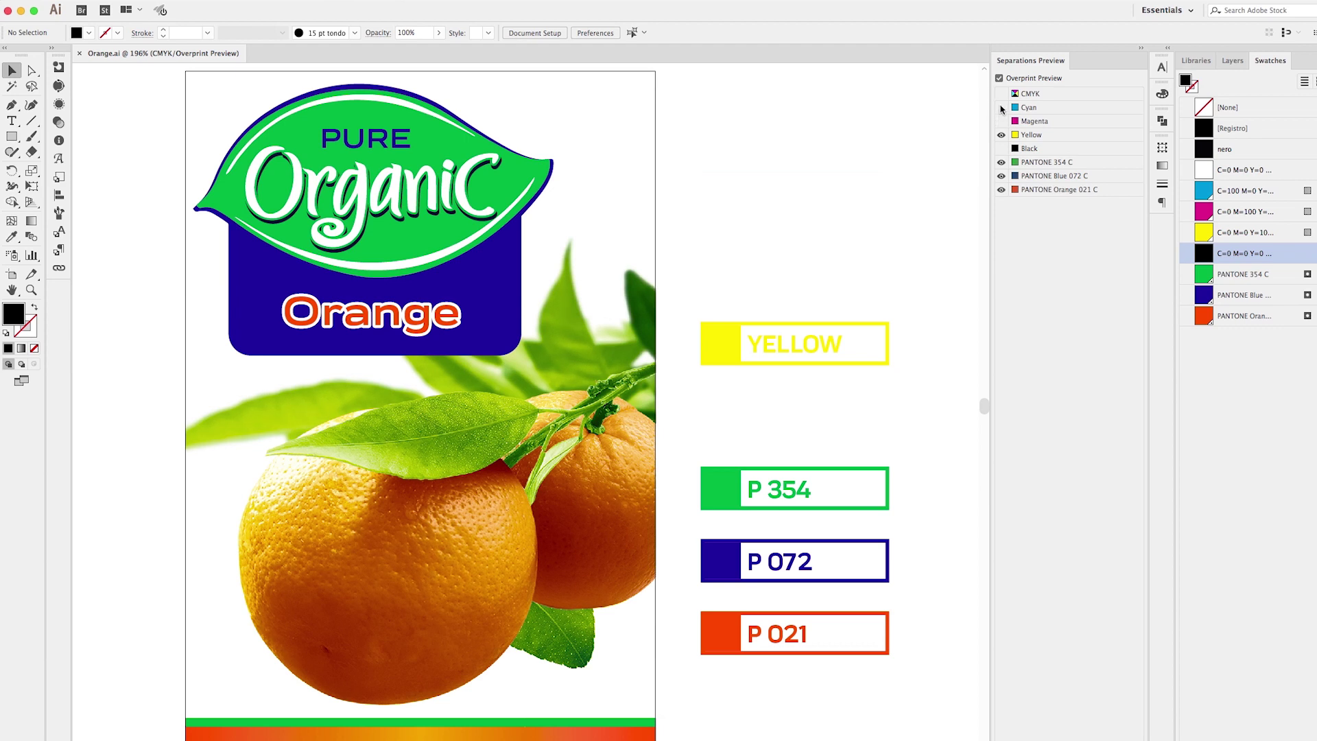